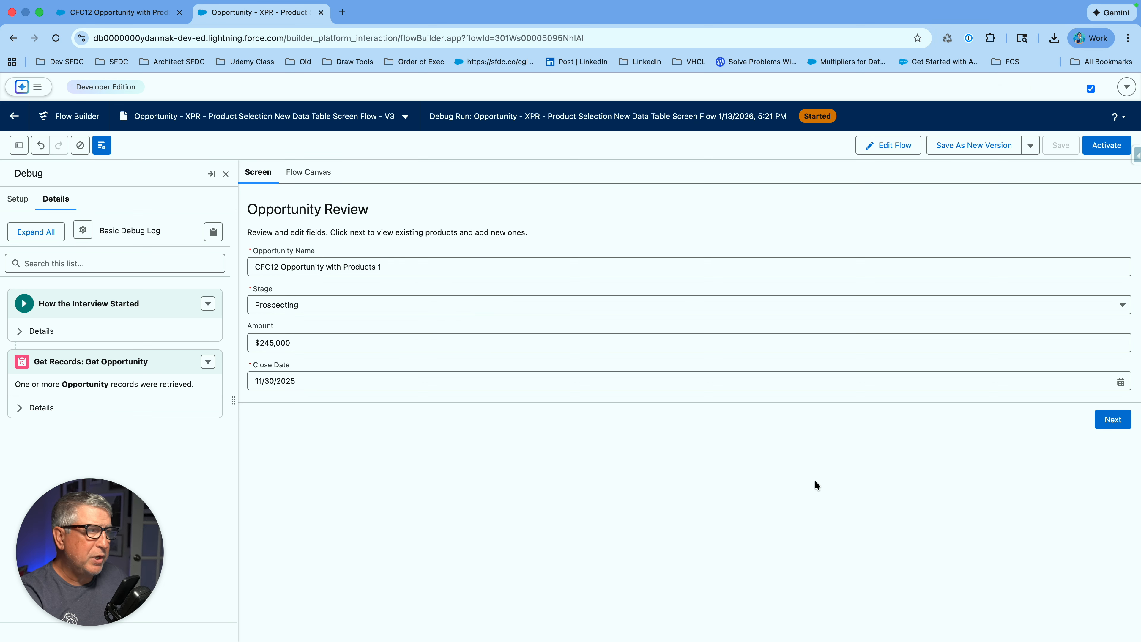
- Advance to the product table, test-sort every column, and finish on Product Code ascending
{"action": "left_click", "coordinate": [1120, 423]}
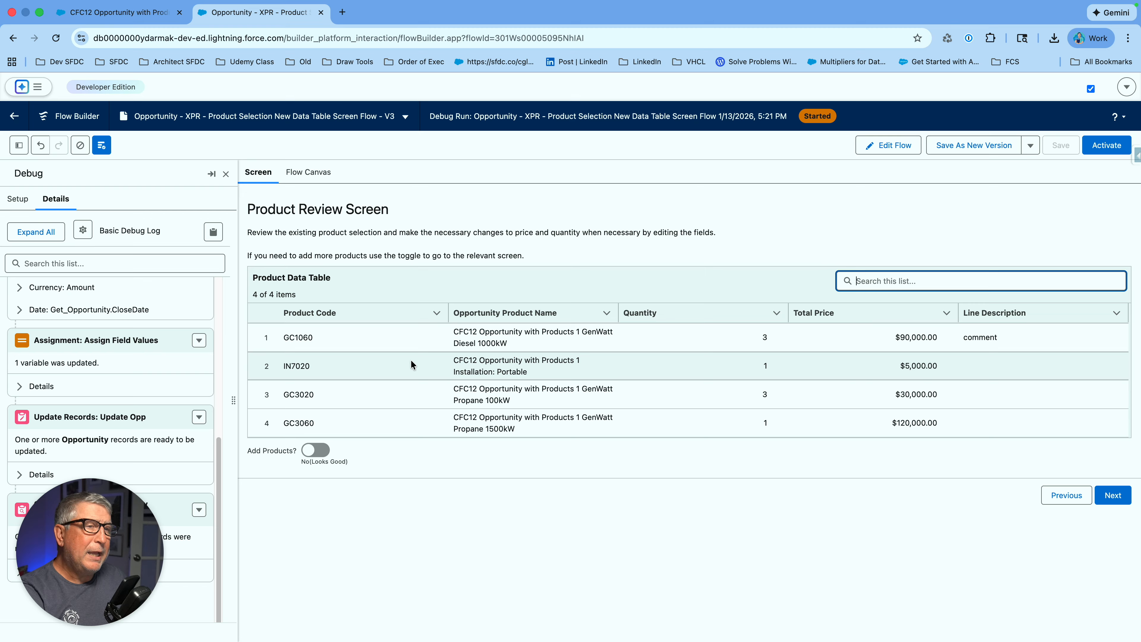
{"action": "left_click", "coordinate": [345, 315]}
{"action": "left_click", "coordinate": [345, 315]}
{"action": "left_click", "coordinate": [538, 315]}
{"action": "left_click", "coordinate": [681, 315]}
{"action": "left_click", "coordinate": [822, 314]}
{"action": "left_click", "coordinate": [991, 314]}
{"action": "left_click", "coordinate": [333, 313]}
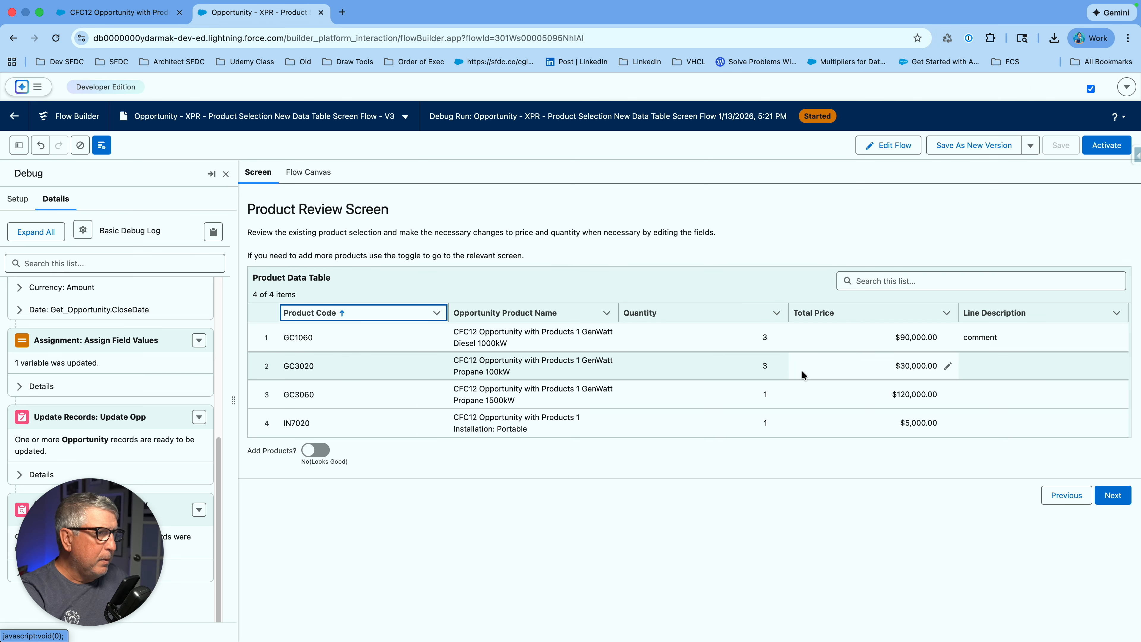
{"action": "left_click", "coordinate": [778, 367]}
- Change the GC3020 line's quantity from 3 to 1 and total price to 25000
{"action": "double_click", "coordinate": [630, 367]}
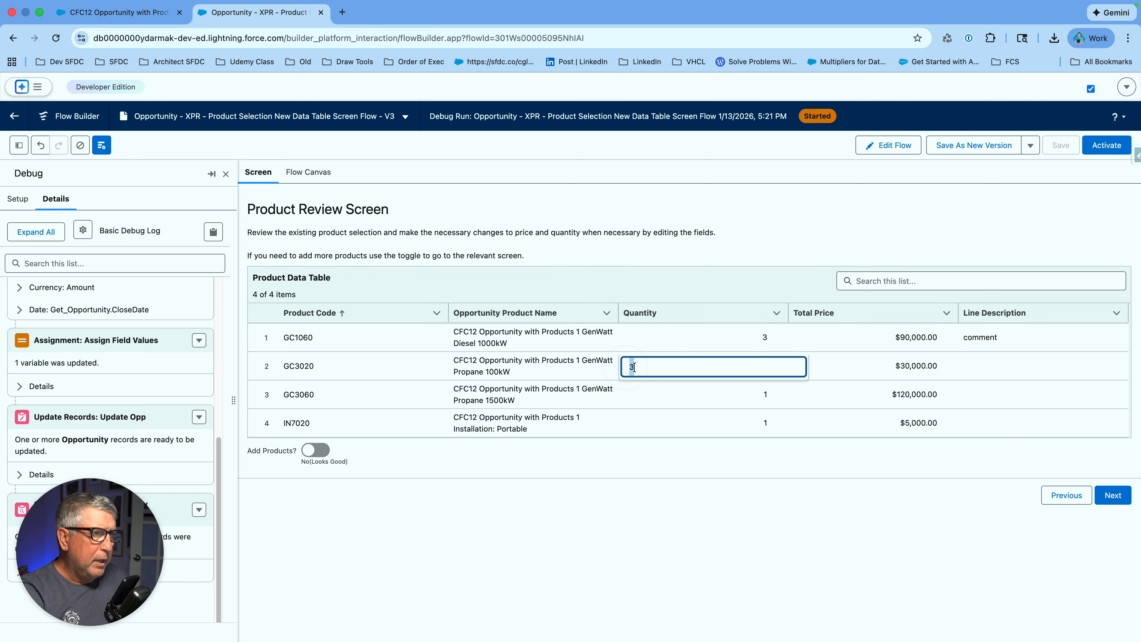
{"action": "type", "text": "1"}
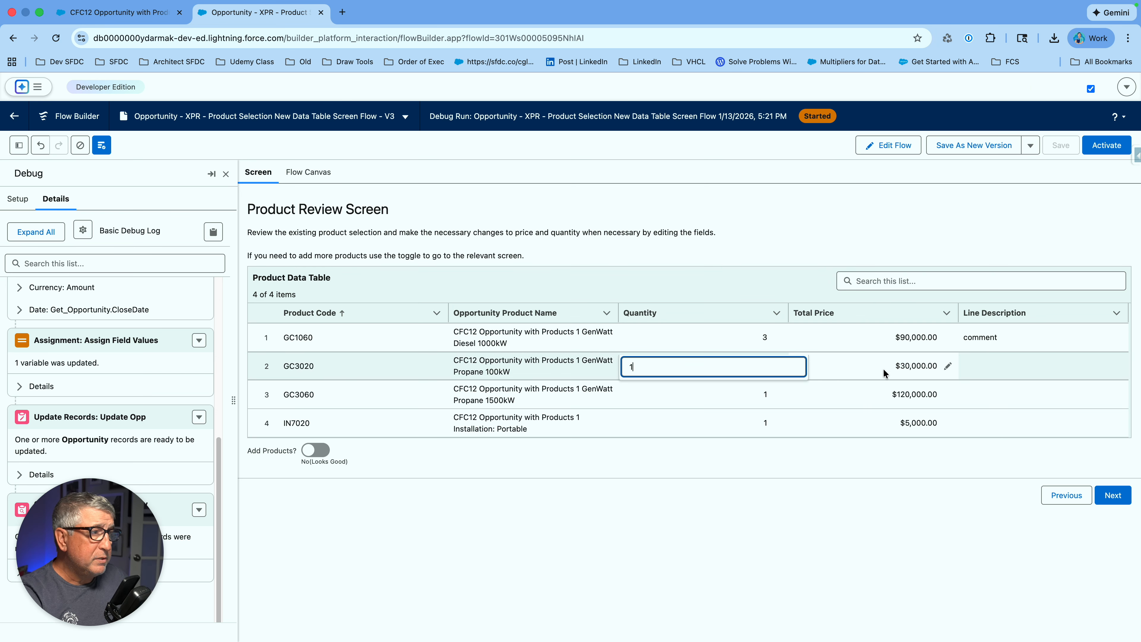
{"action": "left_click", "coordinate": [910, 368]}
{"action": "left_click", "coordinate": [944, 369]}
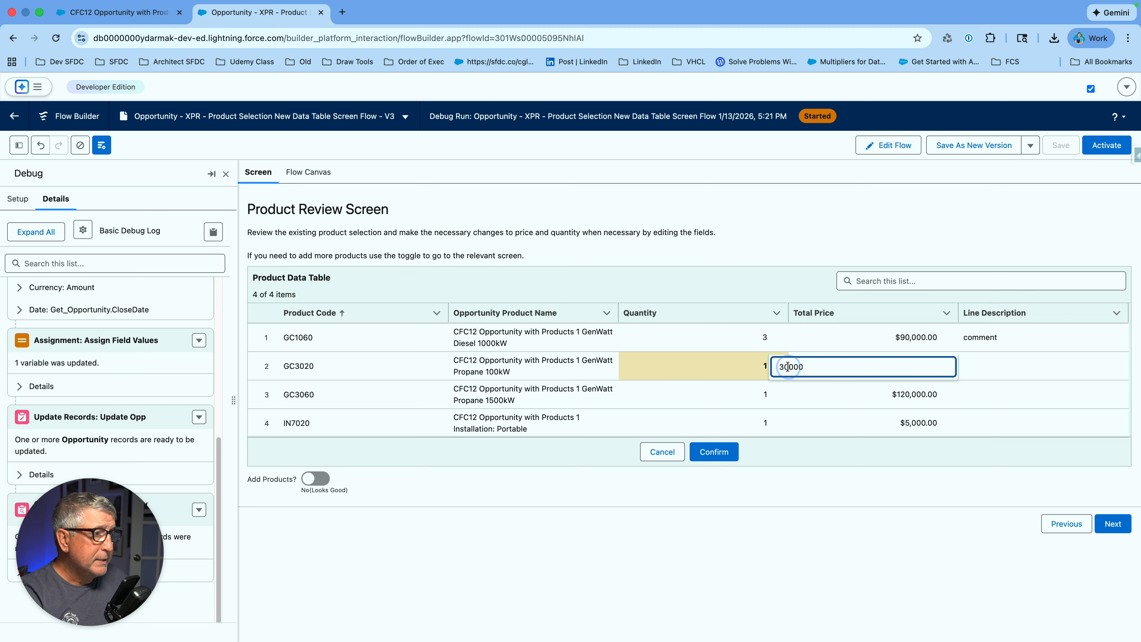
{"action": "left_click_drag", "start_coordinate": [780, 368], "coordinate": [785, 368]}
{"action": "type", "text": "25"}
{"action": "left_click", "coordinate": [1013, 367]}
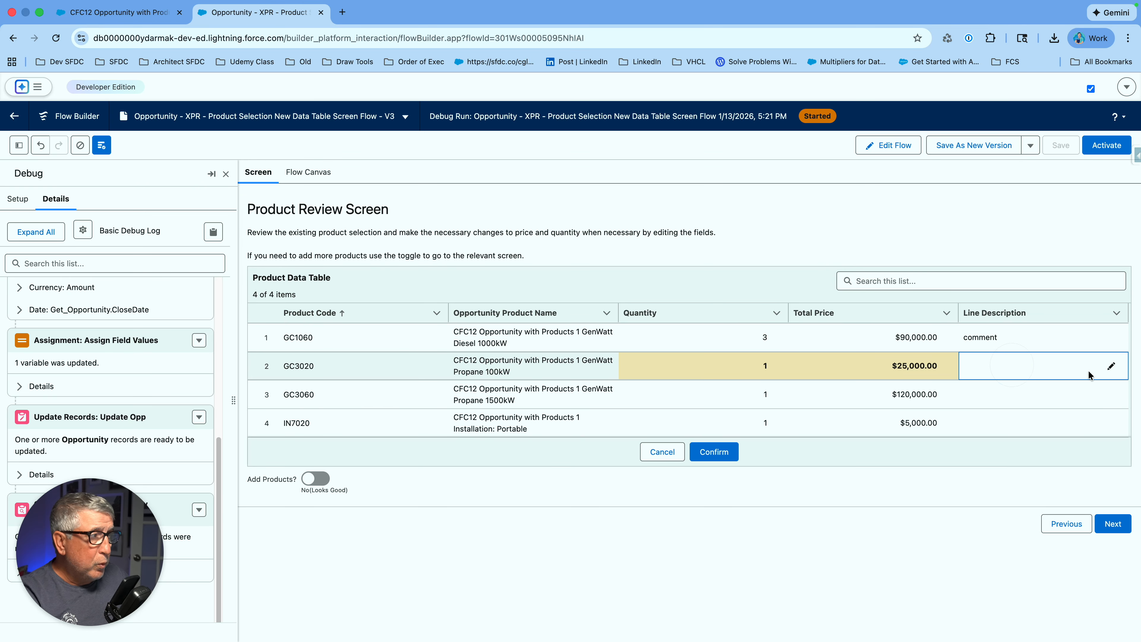
- Give GC3020 the line description 'great' and confirm the product line edits
{"action": "left_click", "coordinate": [1107, 367]}
{"action": "type", "text": "great"}
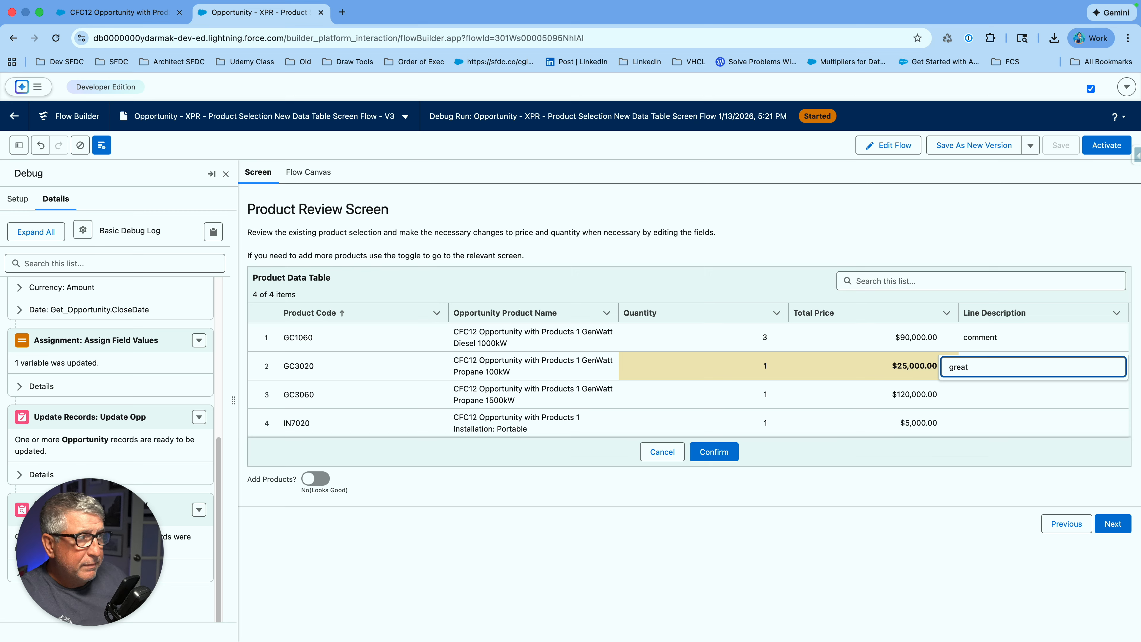
{"action": "left_click", "coordinate": [1067, 394]}
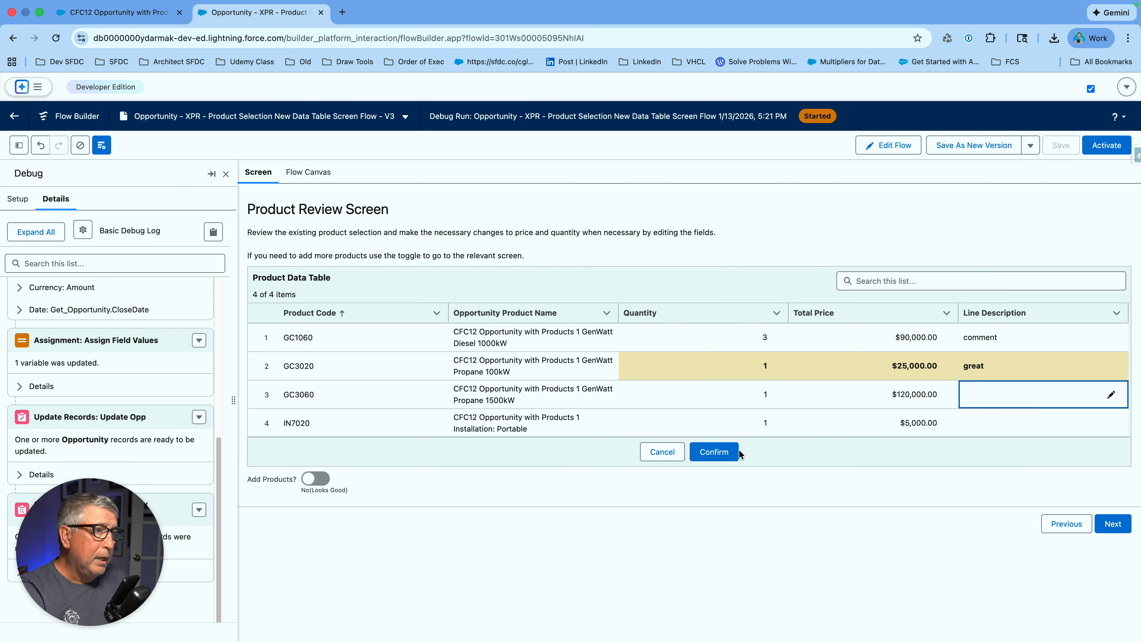
{"action": "left_click", "coordinate": [717, 454]}
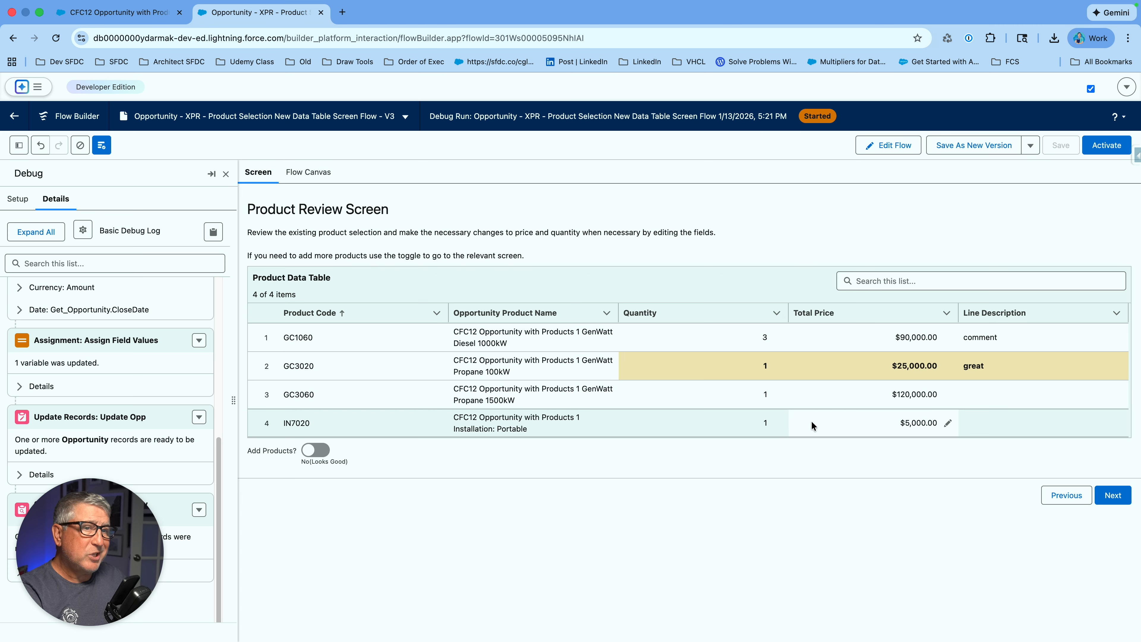
- Turn on Add Products and give Installation: Industrial - Low (IN7040) quantity 1
{"action": "left_click", "coordinate": [327, 457]}
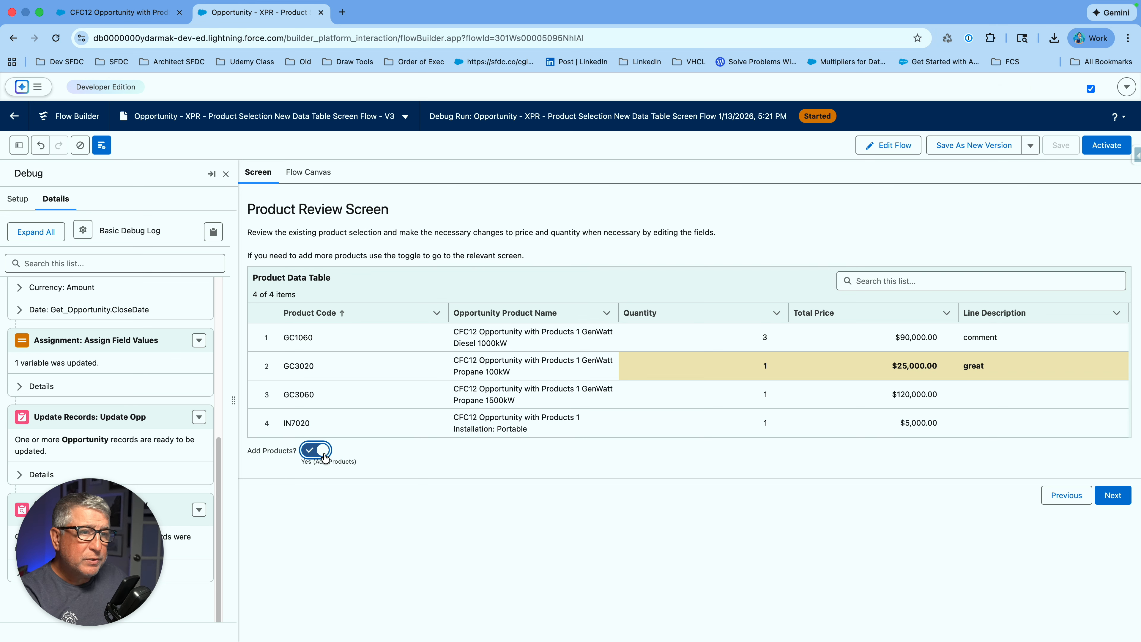
{"action": "left_click", "coordinate": [1108, 497]}
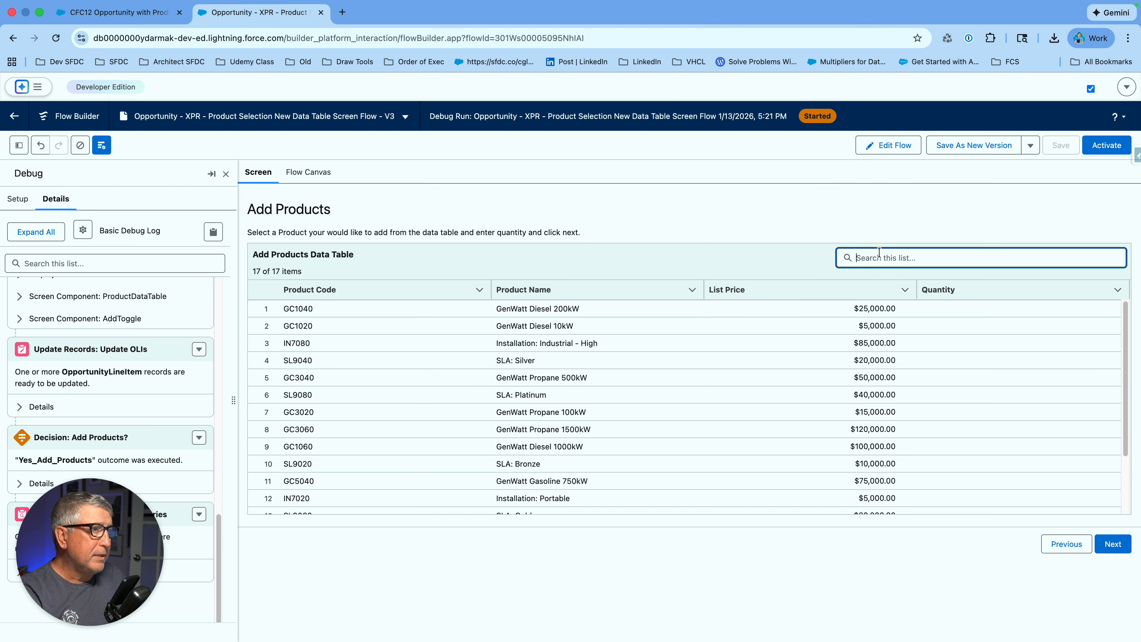
{"action": "scroll", "coordinate": [486, 397], "scroll_direction": "down", "scroll_amount": 3}
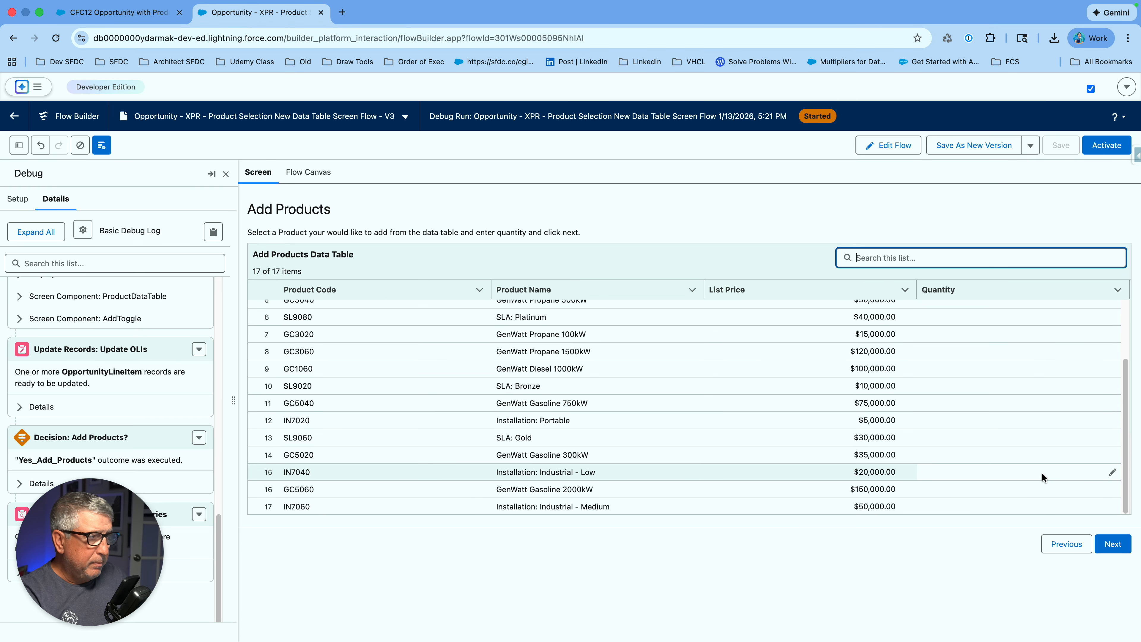
{"action": "left_click", "coordinate": [1107, 473]}
{"action": "type", "text": "1"}
{"action": "left_click", "coordinate": [1005, 437]}
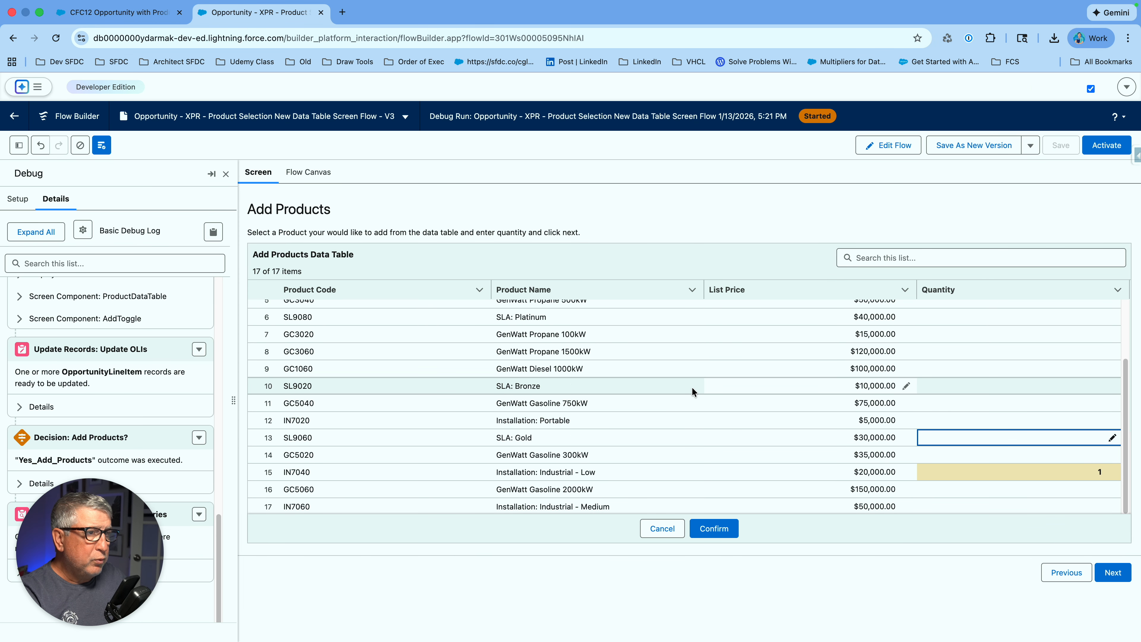
- Set SLA: Bronze to list price 5000 and quantity 1, then confirm the selections
{"action": "left_click", "coordinate": [906, 386]}
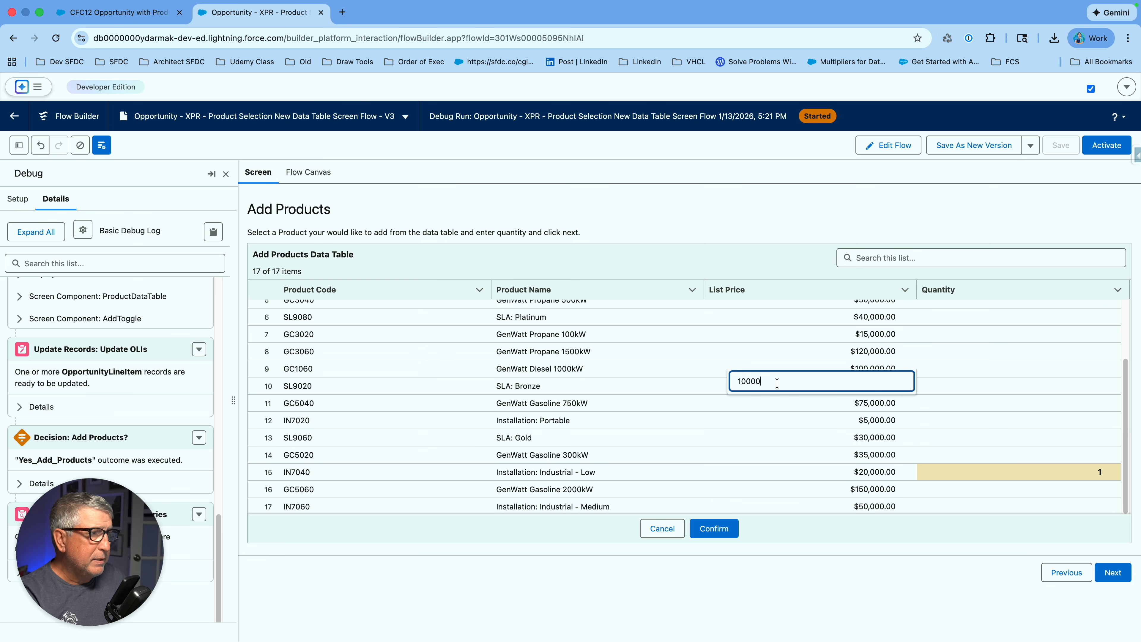
{"action": "left_click_drag", "start_coordinate": [743, 381], "coordinate": [735, 382]}
{"action": "type", "text": "5"}
{"action": "left_click", "coordinate": [958, 385]}
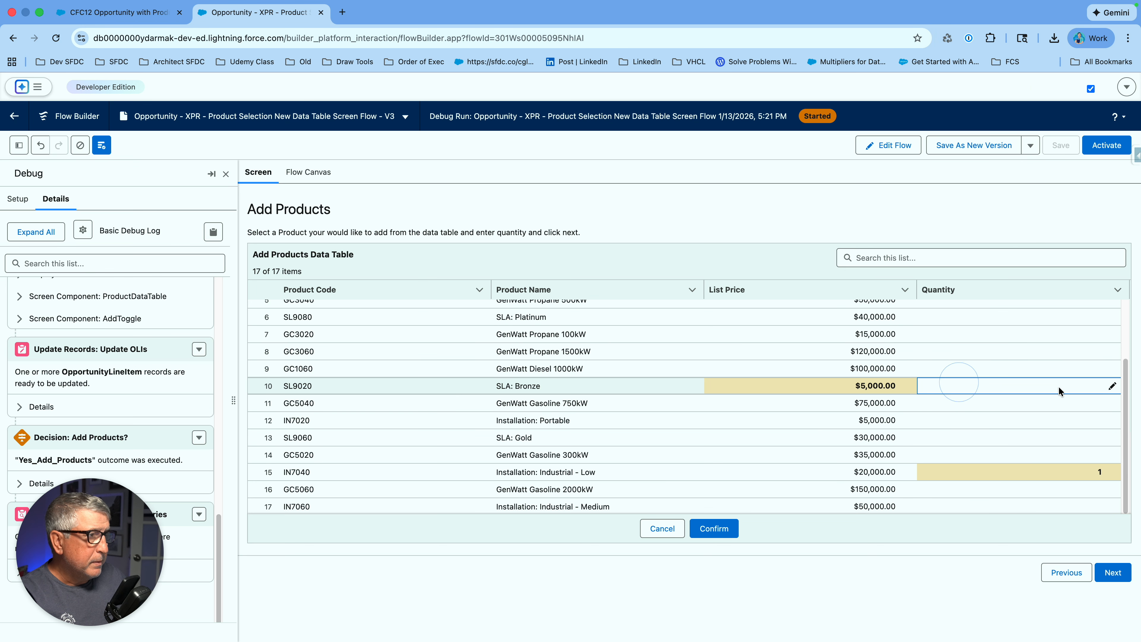
{"action": "left_click", "coordinate": [1110, 388]}
{"action": "type", "text": "1"}
{"action": "left_click", "coordinate": [1006, 421]}
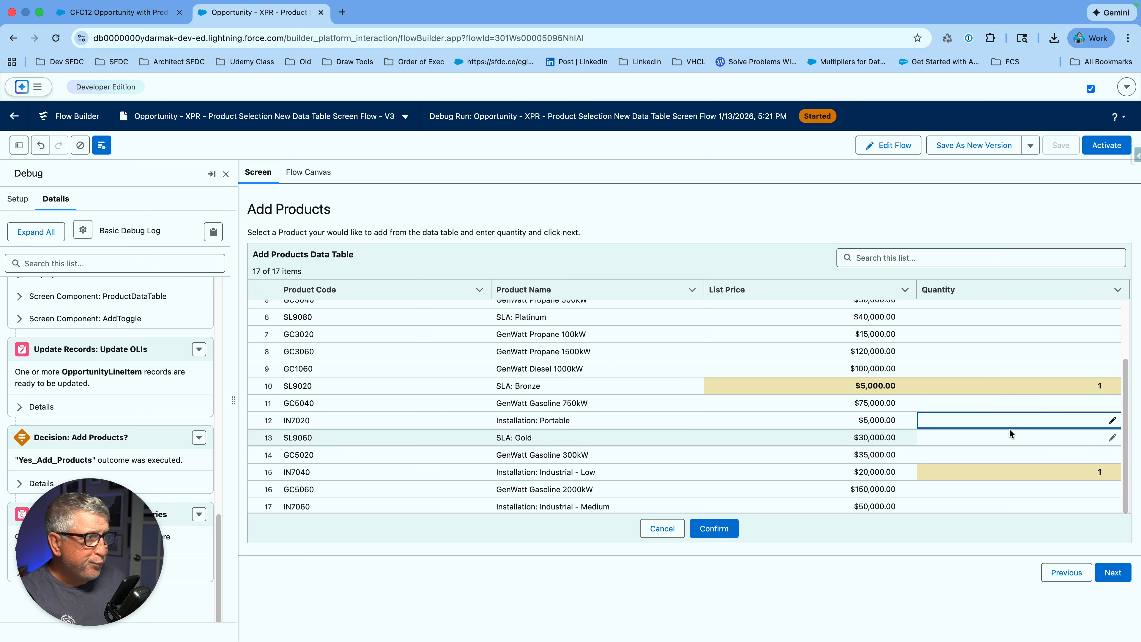
{"action": "left_click", "coordinate": [727, 531]}
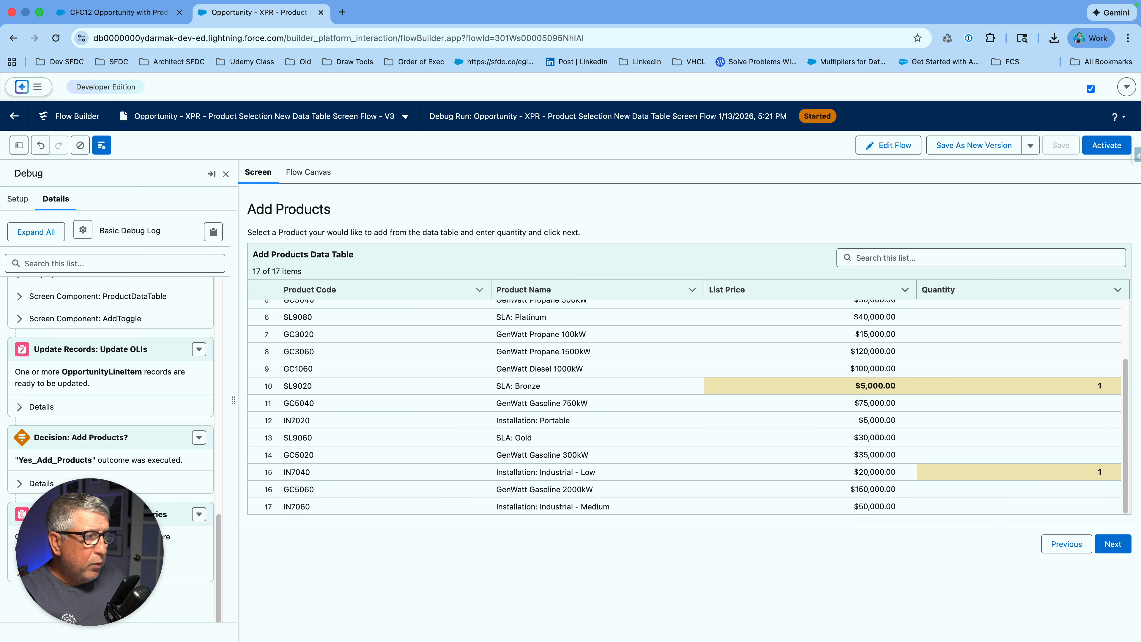
{"action": "left_click", "coordinate": [1112, 544]}
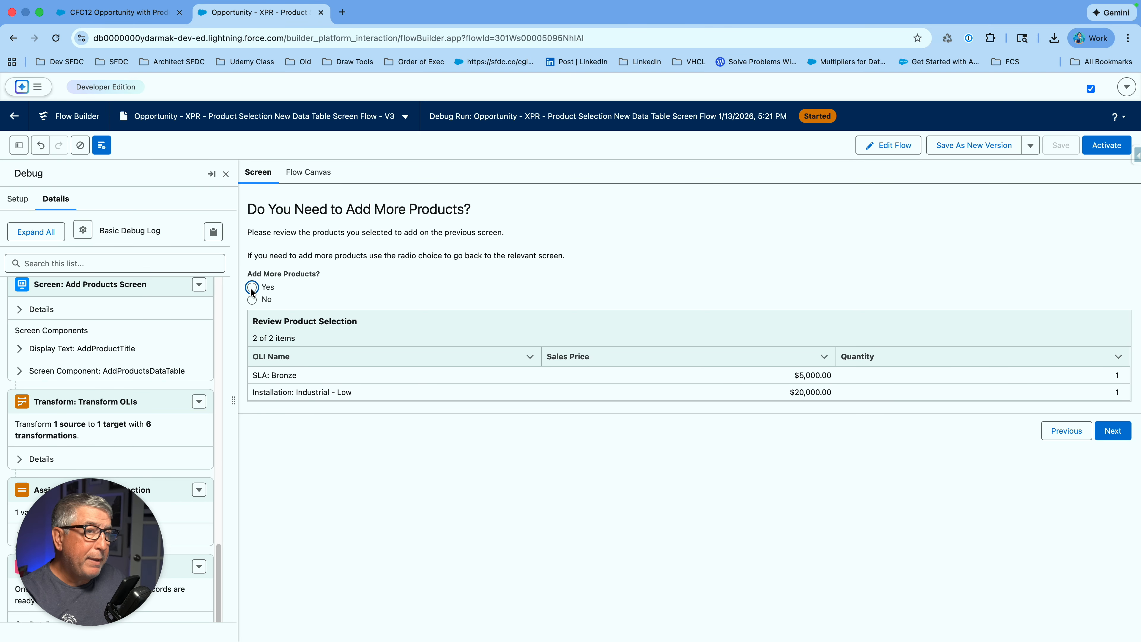
- Answer No to adding more products and finish the run on the Success screen
{"action": "left_click", "coordinate": [253, 300]}
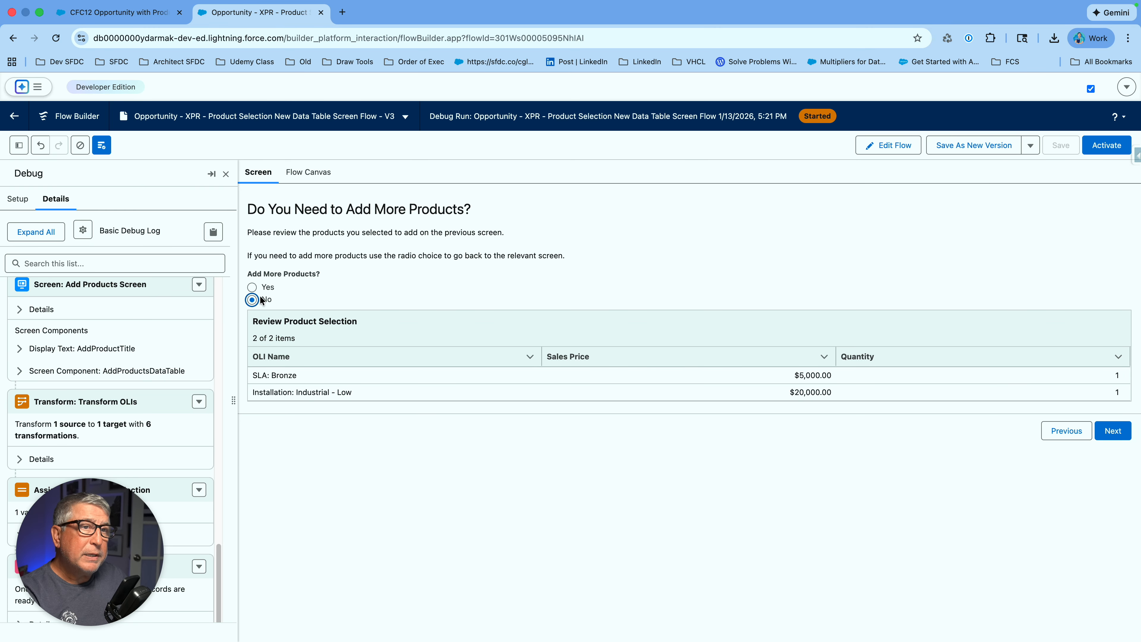
{"action": "left_click", "coordinate": [1129, 439]}
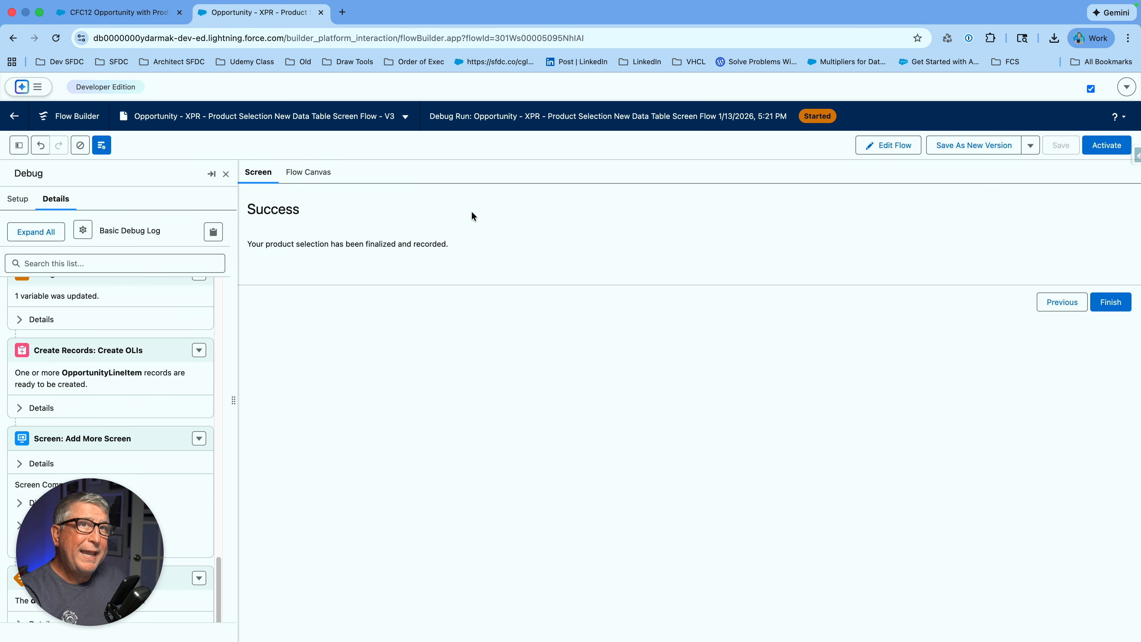
{"action": "left_click", "coordinate": [113, 12]}
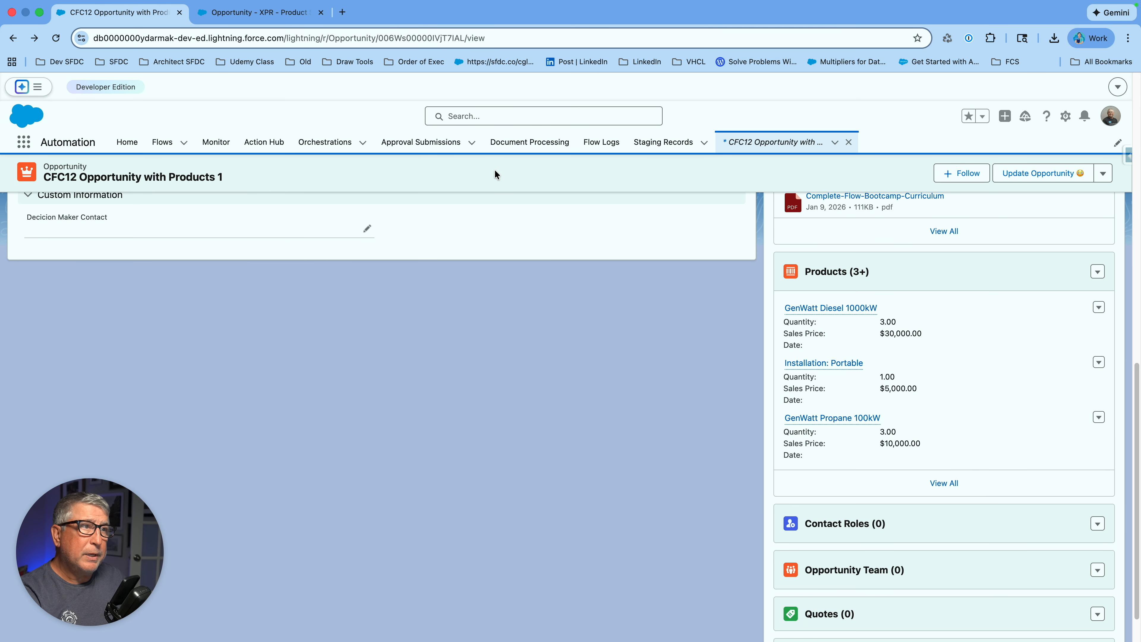
{"action": "scroll", "coordinate": [554, 287], "scroll_direction": "up", "scroll_amount": 1}
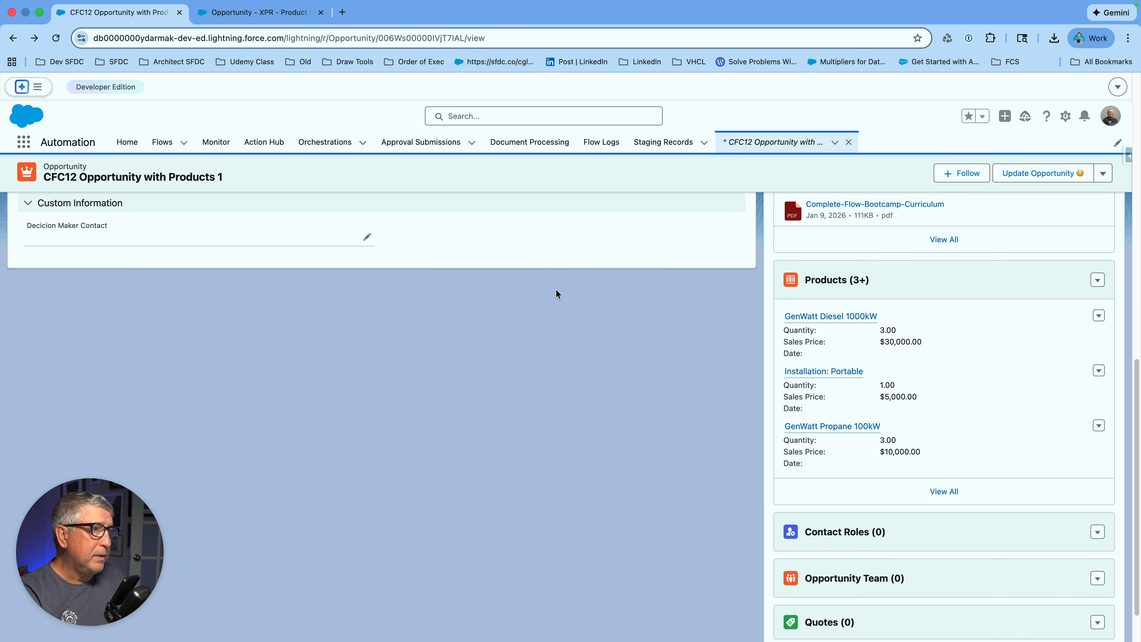
{"action": "left_click", "coordinate": [943, 491]}
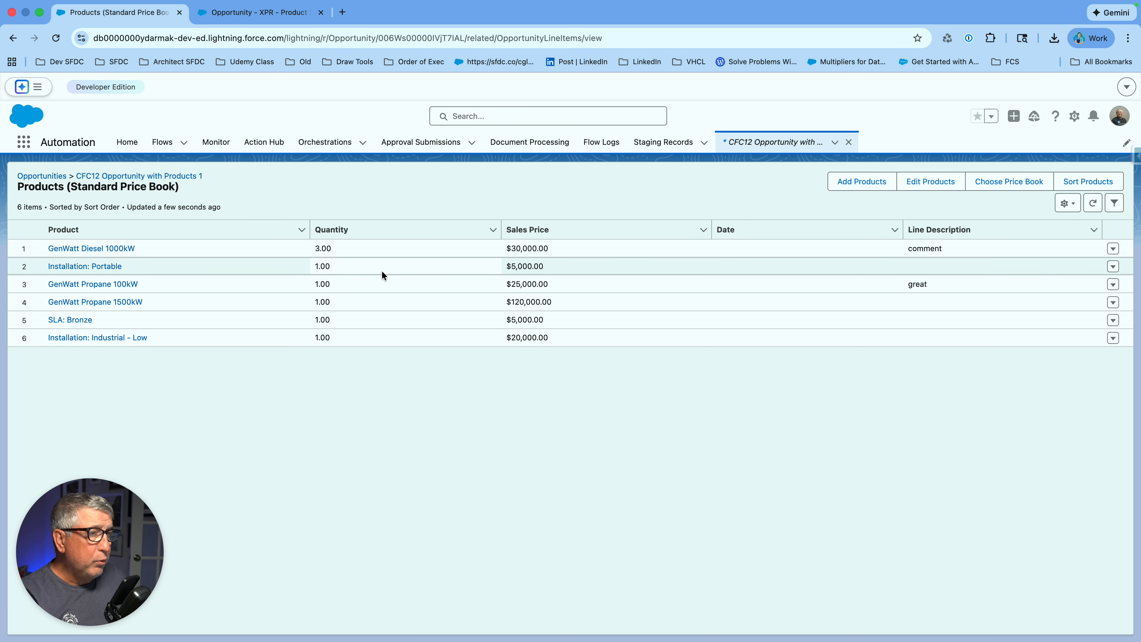
{"action": "left_click", "coordinate": [258, 12]}
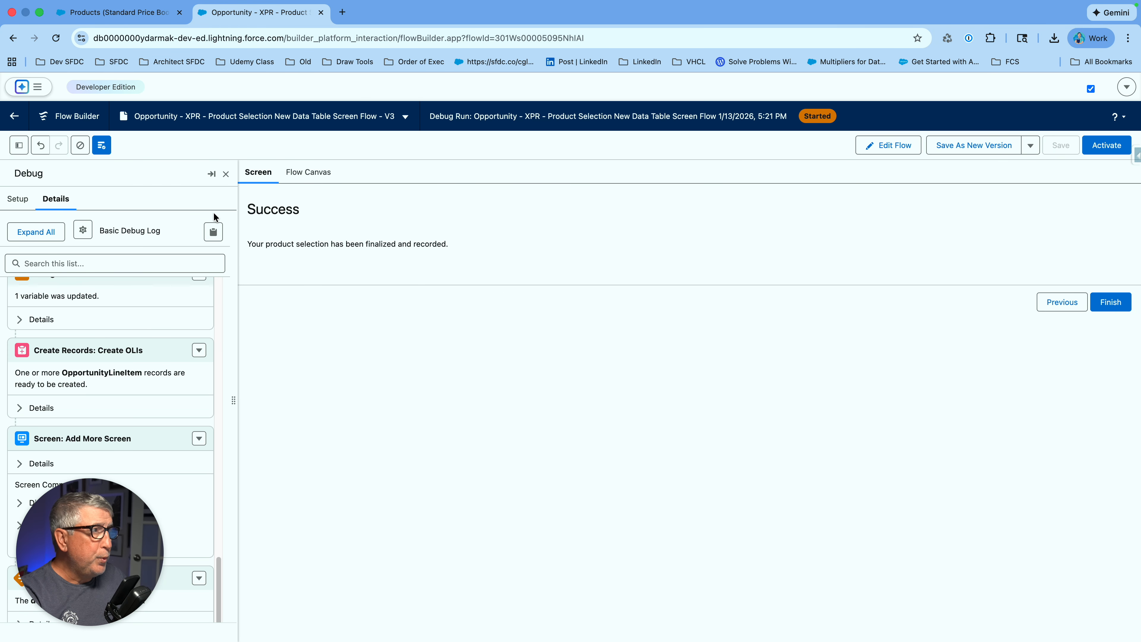
- Exit the debug run and review the Get Opportunity element's settings
{"action": "left_click", "coordinate": [888, 144]}
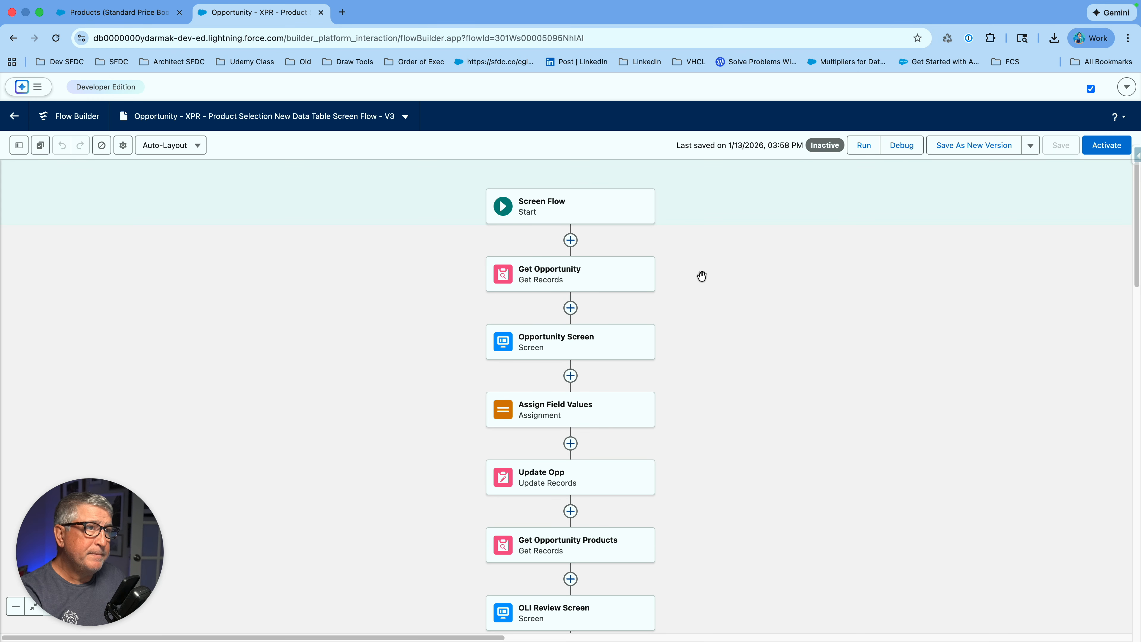
{"action": "left_click", "coordinate": [600, 279]}
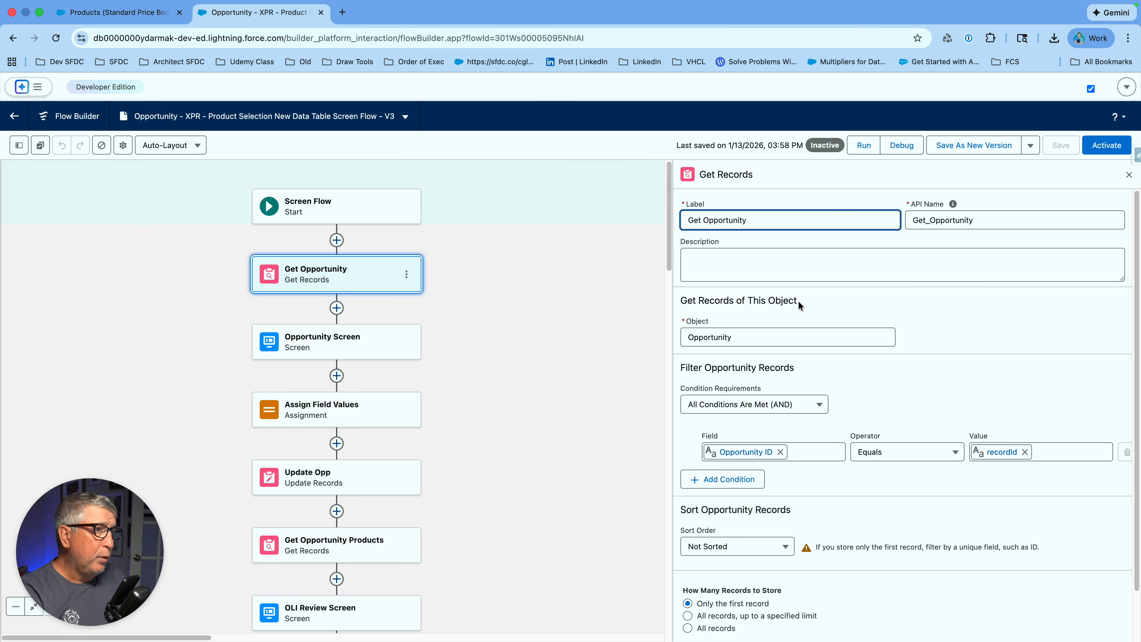
{"action": "scroll", "coordinate": [956, 321], "scroll_direction": "down", "scroll_amount": 2}
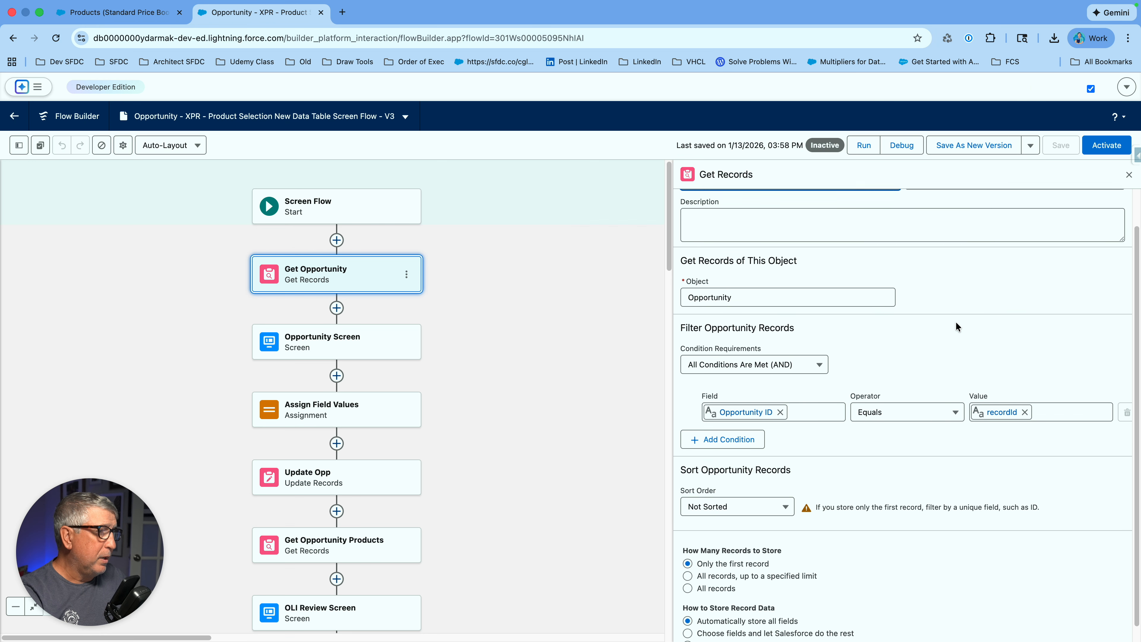
{"action": "left_click", "coordinate": [1129, 174]}
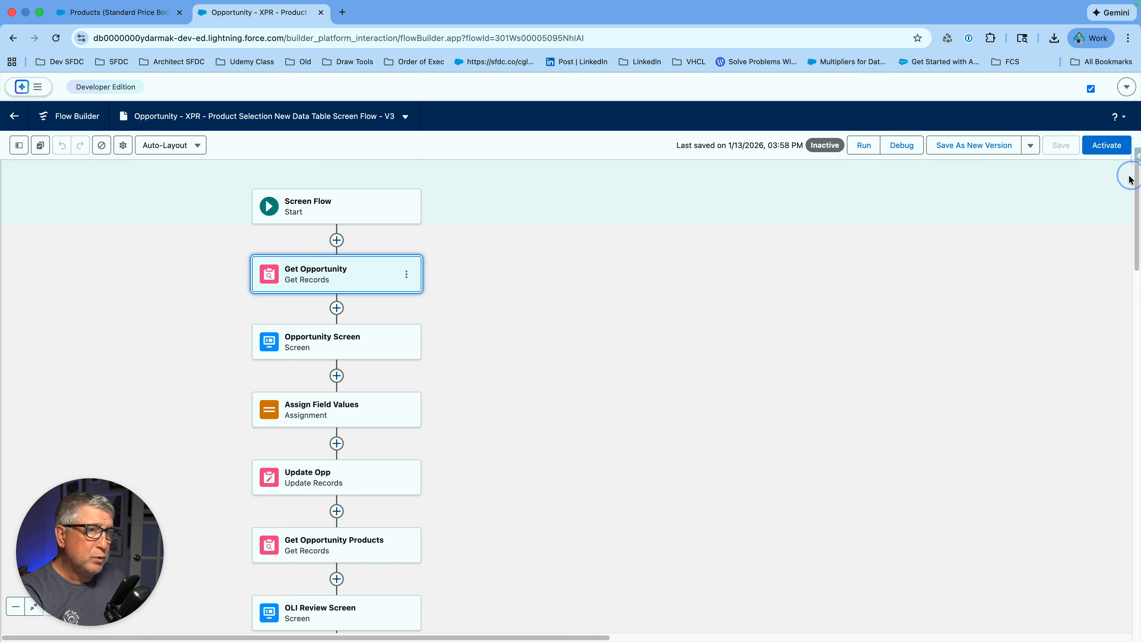
- Open the Opportunity Screen element to view its Opportunity Review layout
{"action": "left_click_drag", "start_coordinate": [764, 408], "coordinate": [873, 295]}
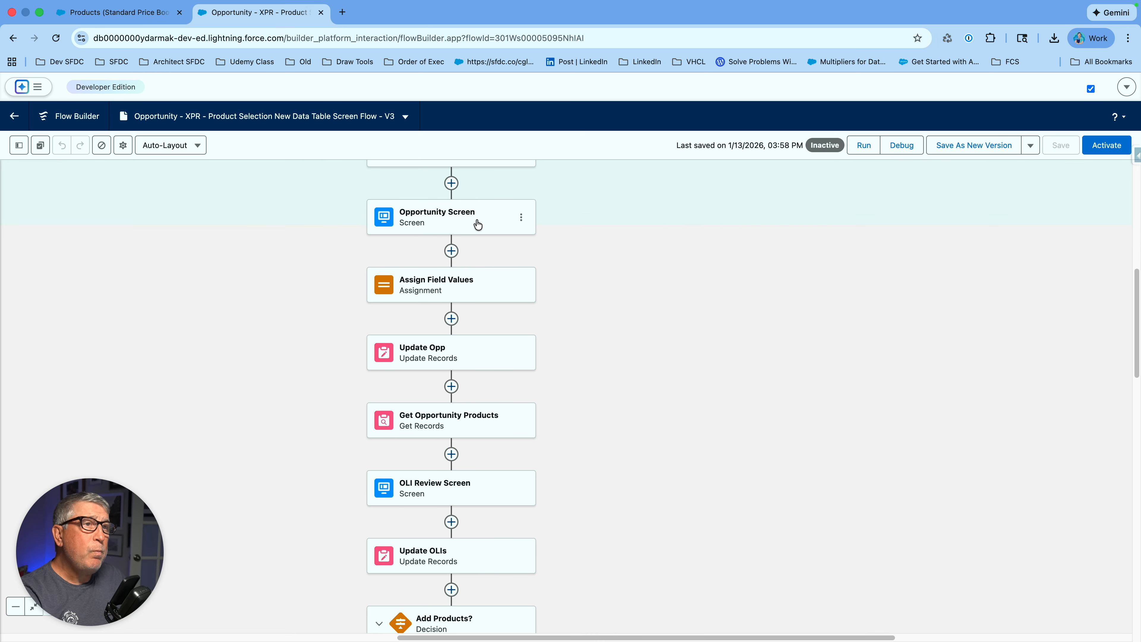
{"action": "left_click", "coordinate": [460, 219]}
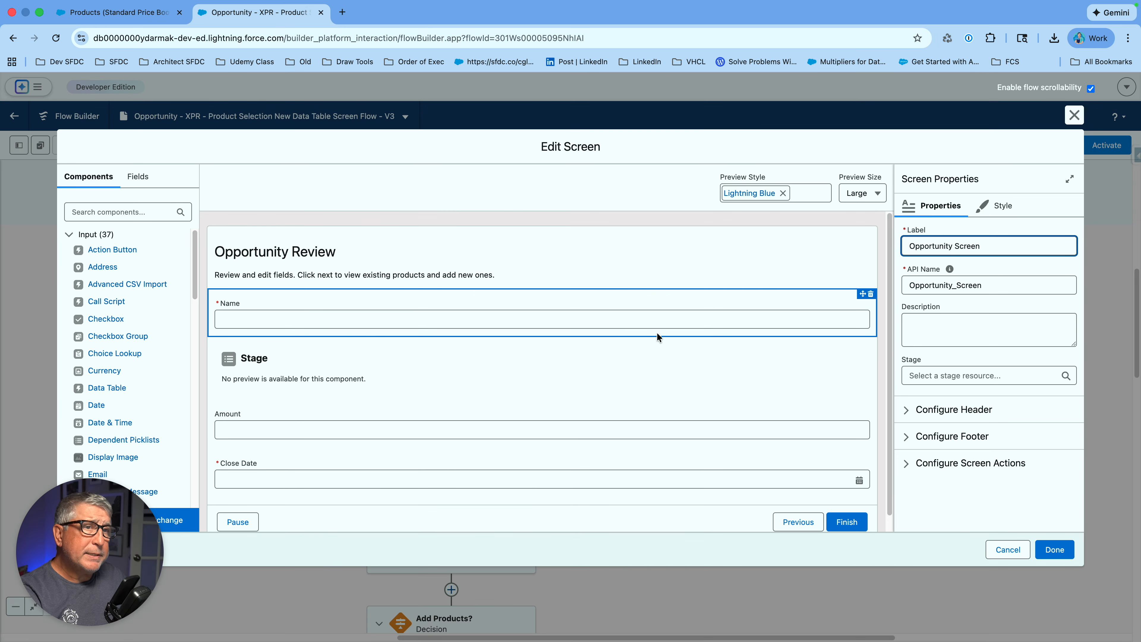
{"action": "scroll", "coordinate": [652, 341], "scroll_direction": "down", "scroll_amount": 1}
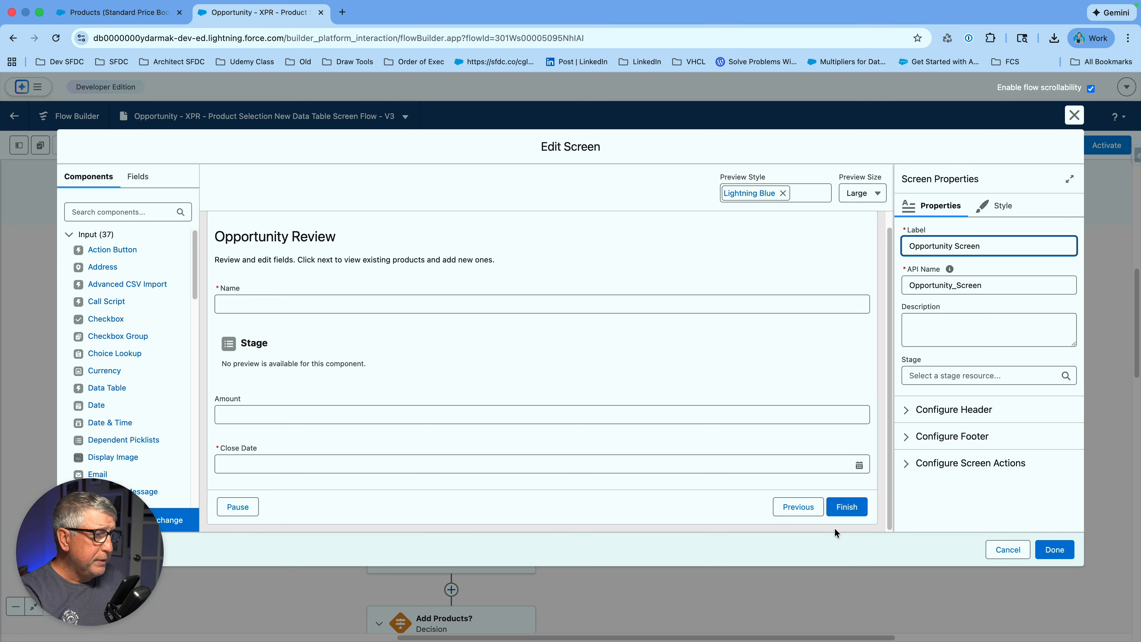
- Cancel the screen editor and inspect the Assign Field Values element's settings
{"action": "left_click", "coordinate": [1008, 550]}
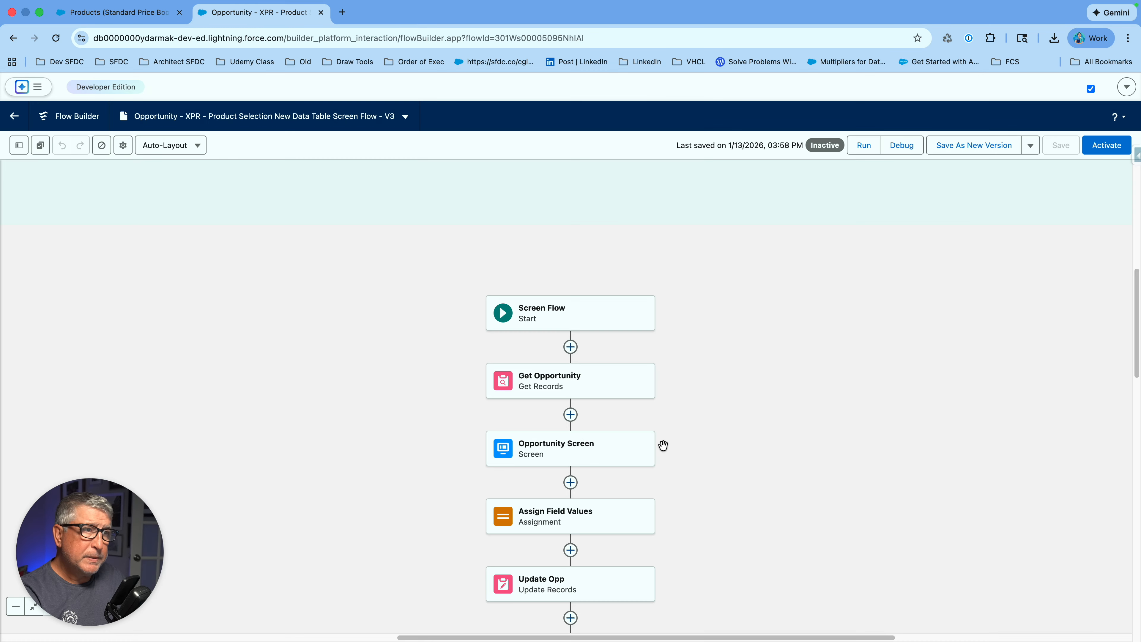
{"action": "scroll", "coordinate": [718, 378], "scroll_direction": "down", "scroll_amount": 5}
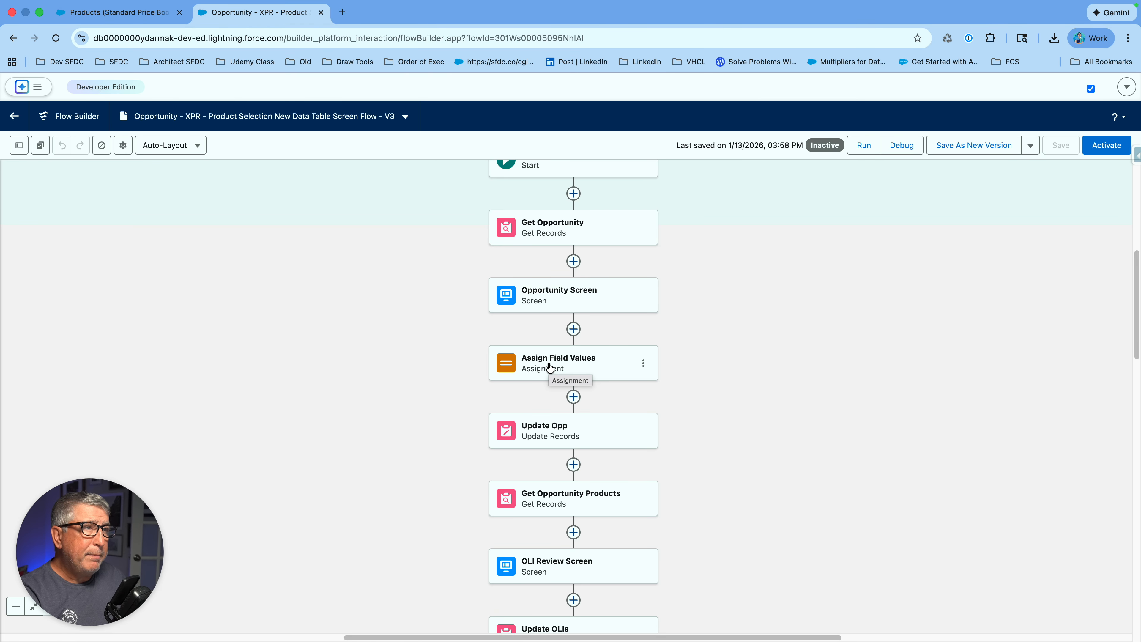
{"action": "left_click", "coordinate": [538, 365]}
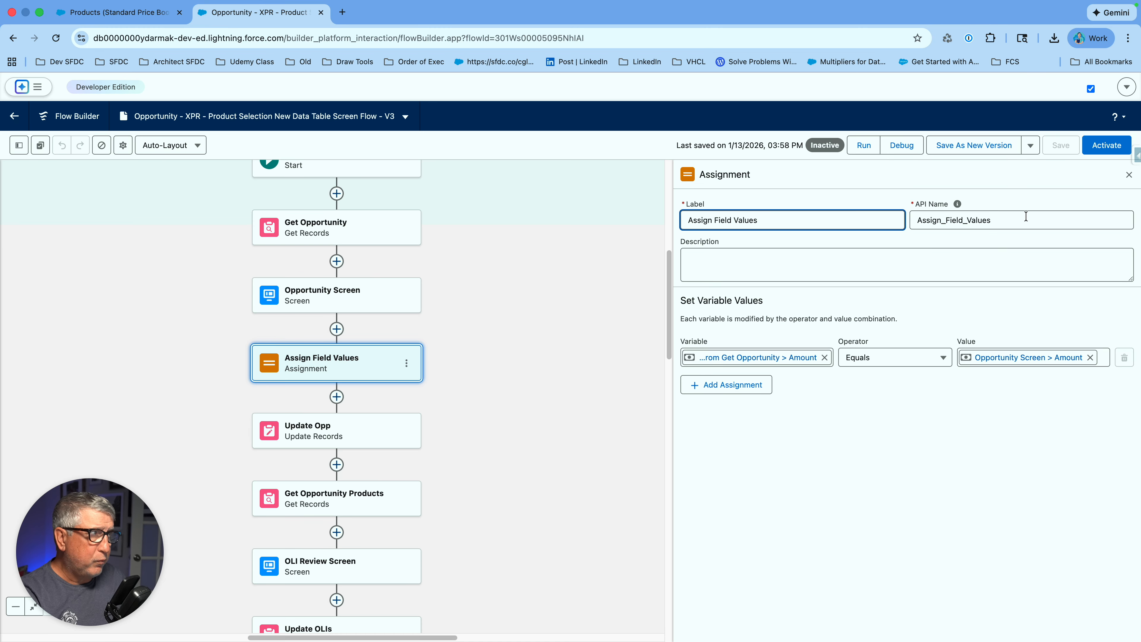
{"action": "left_click", "coordinate": [1128, 174]}
- Inspect the Update Opp element beyond the Decision branches
{"action": "left_click_drag", "start_coordinate": [787, 393], "coordinate": [946, 286]}
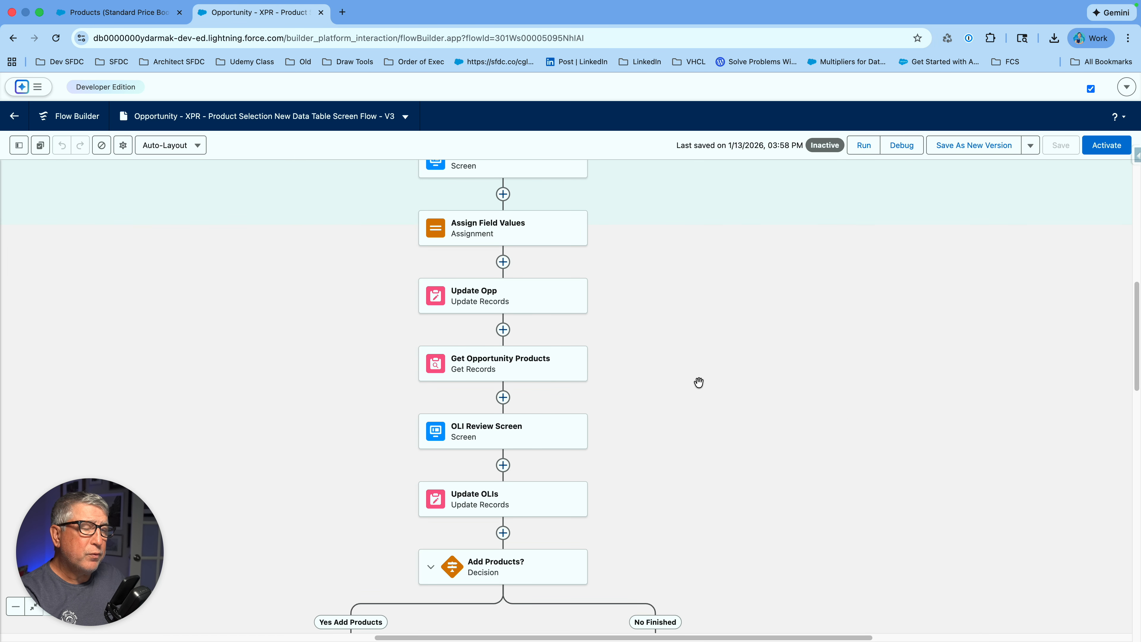
{"action": "left_click_drag", "start_coordinate": [706, 342], "coordinate": [724, 275]}
{"action": "left_click", "coordinate": [552, 230]}
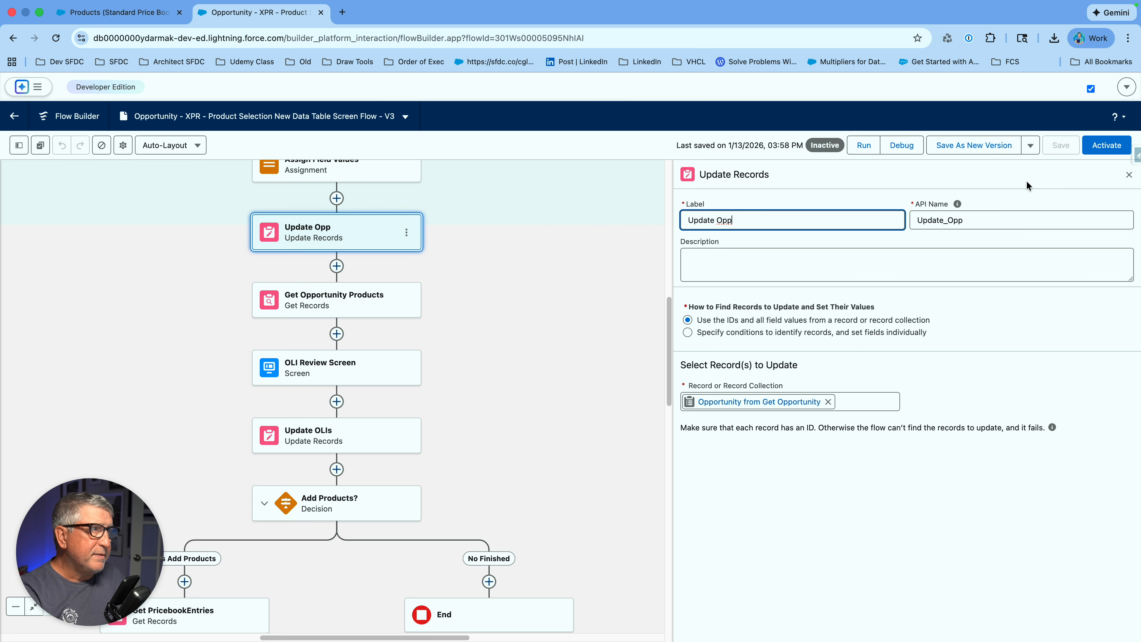
{"action": "left_click", "coordinate": [1129, 175]}
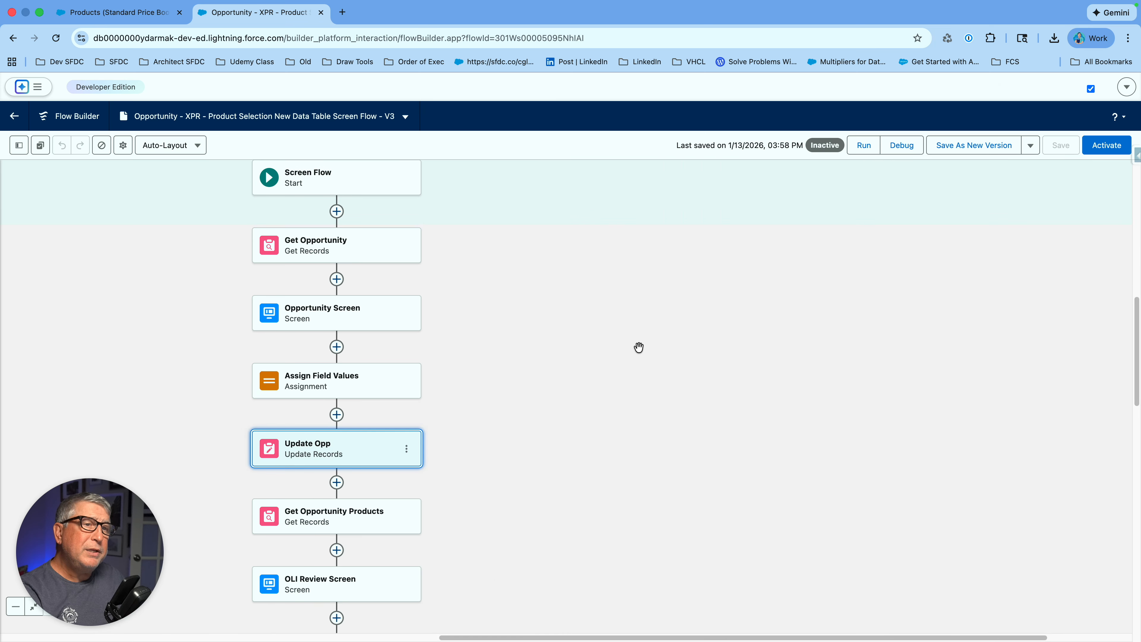
- Check Get Opportunity Products' filter (Opportunity ID equals recordId) and open the OLI Review Screen
{"action": "left_click_drag", "start_coordinate": [586, 400], "coordinate": [715, 231]}
{"action": "left_click_drag", "start_coordinate": [689, 405], "coordinate": [705, 268]}
{"action": "left_click", "coordinate": [496, 203]}
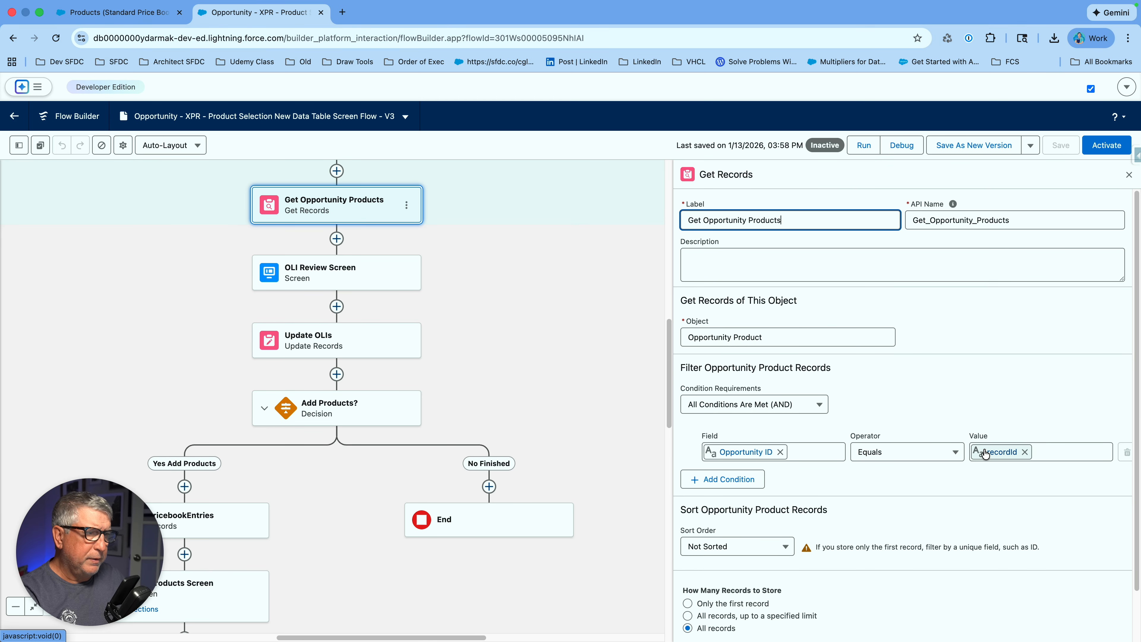
{"action": "left_click", "coordinate": [363, 284]}
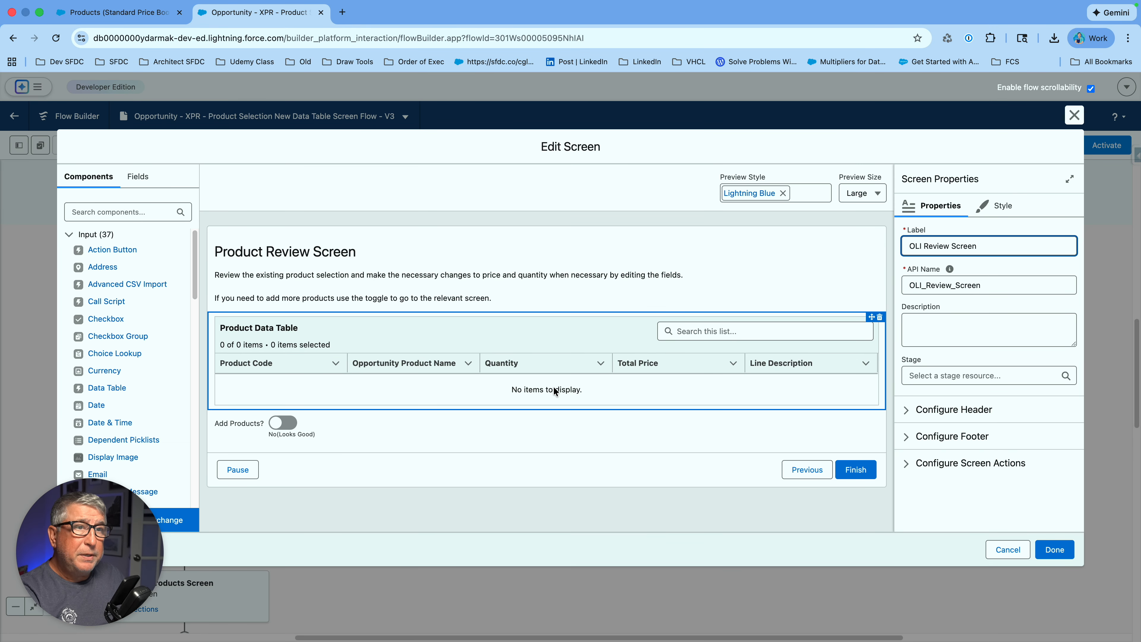
- Select the Product Data Table and expand its row and column settings to list its five columns
{"action": "left_click", "coordinate": [527, 350]}
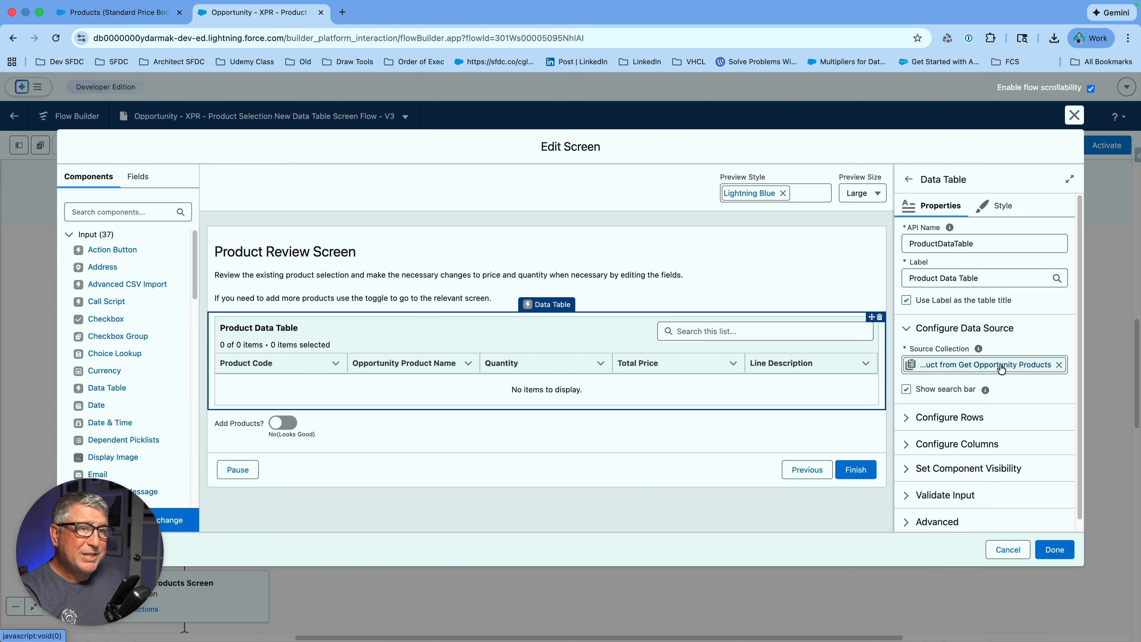
{"action": "scroll", "coordinate": [992, 315], "scroll_direction": "down", "scroll_amount": 1}
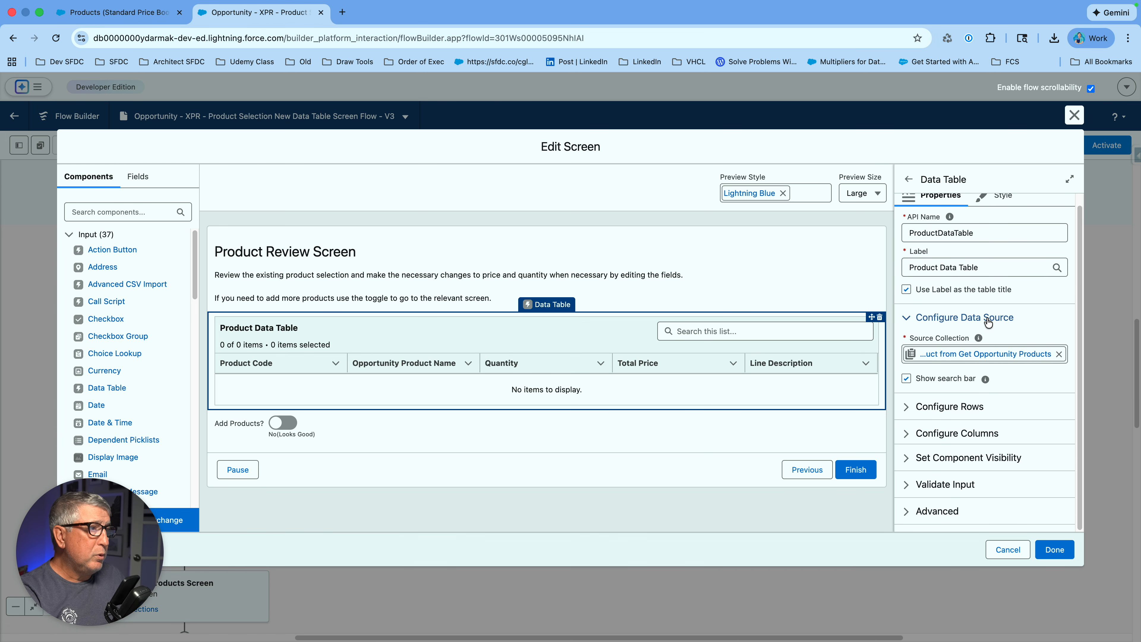
{"action": "left_click", "coordinate": [980, 407]}
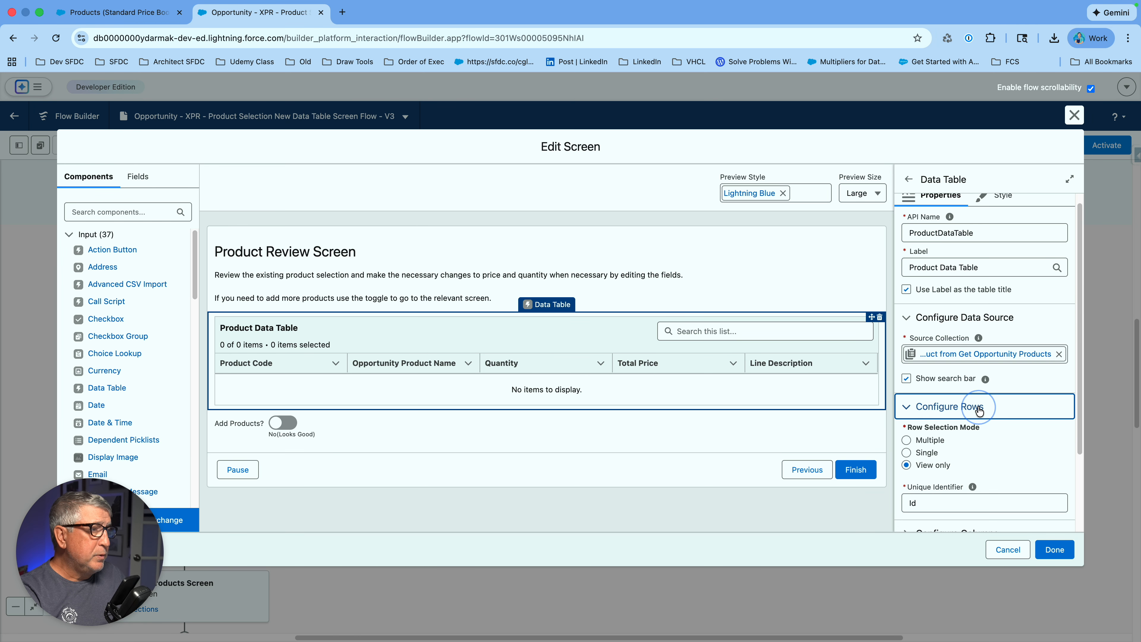
{"action": "scroll", "coordinate": [999, 333], "scroll_direction": "down", "scroll_amount": 4}
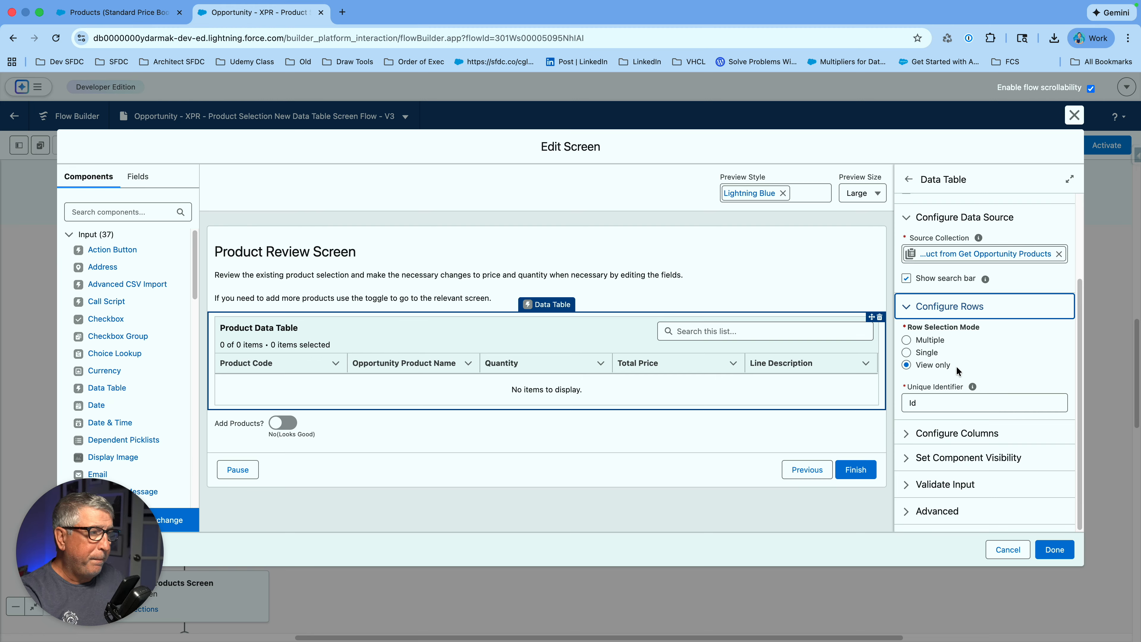
{"action": "left_click", "coordinate": [979, 440]}
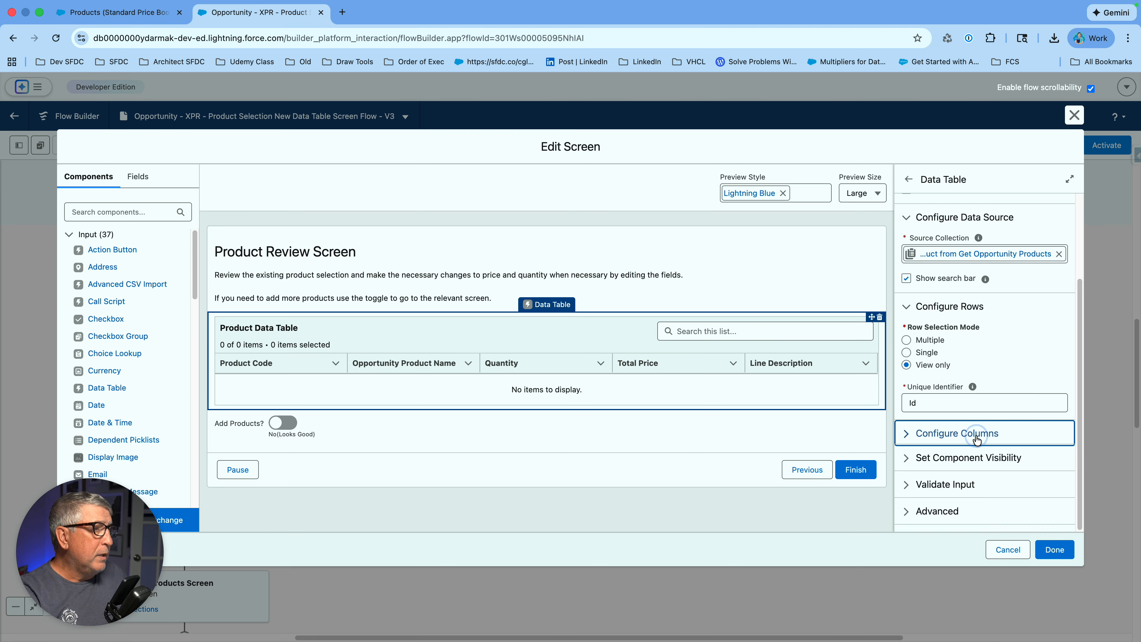
{"action": "scroll", "coordinate": [962, 368], "scroll_direction": "down", "scroll_amount": 3}
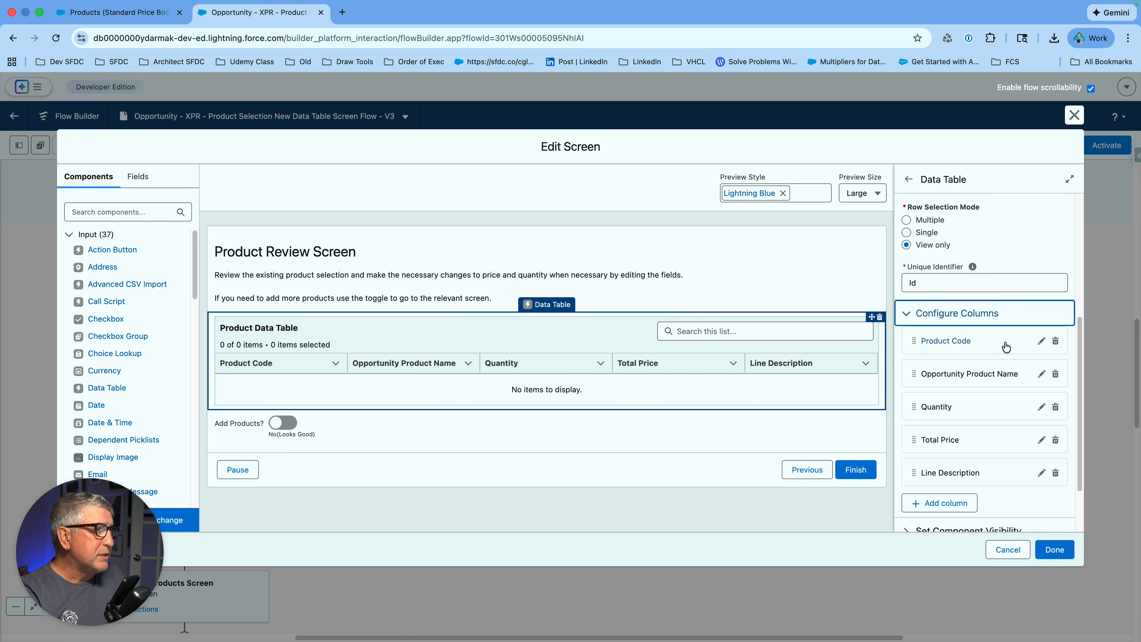
- Review the Product Code and Opportunity Product Name column options, leaving them unchanged
{"action": "left_click", "coordinate": [1041, 344]}
{"action": "scroll", "coordinate": [1013, 346], "scroll_direction": "down", "scroll_amount": 4}
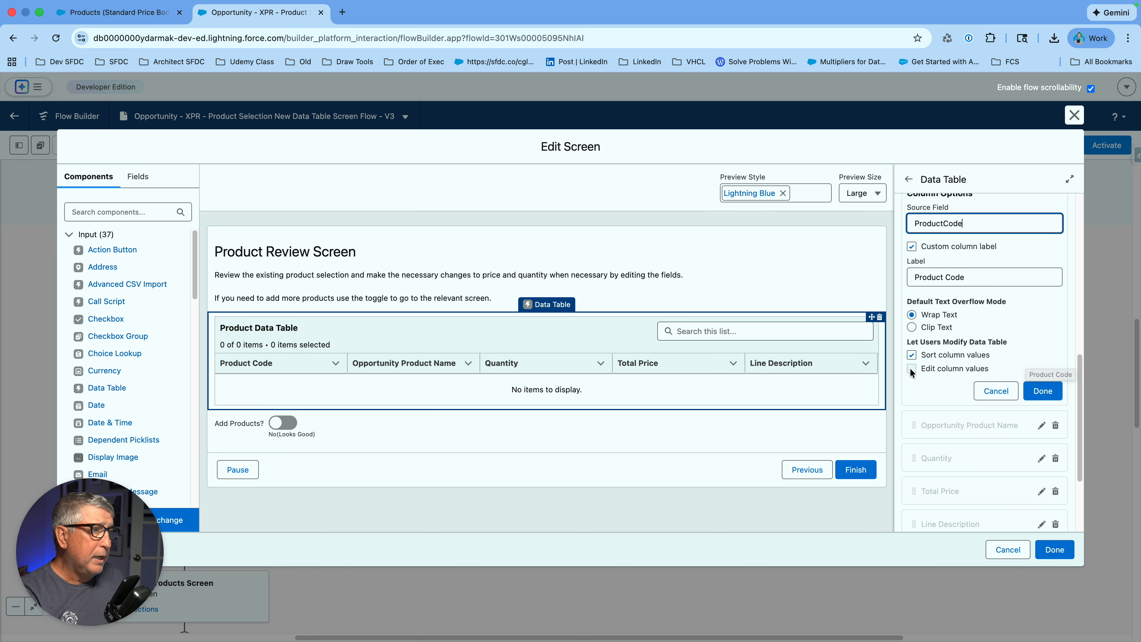
{"action": "scroll", "coordinate": [966, 360], "scroll_direction": "up", "scroll_amount": 1}
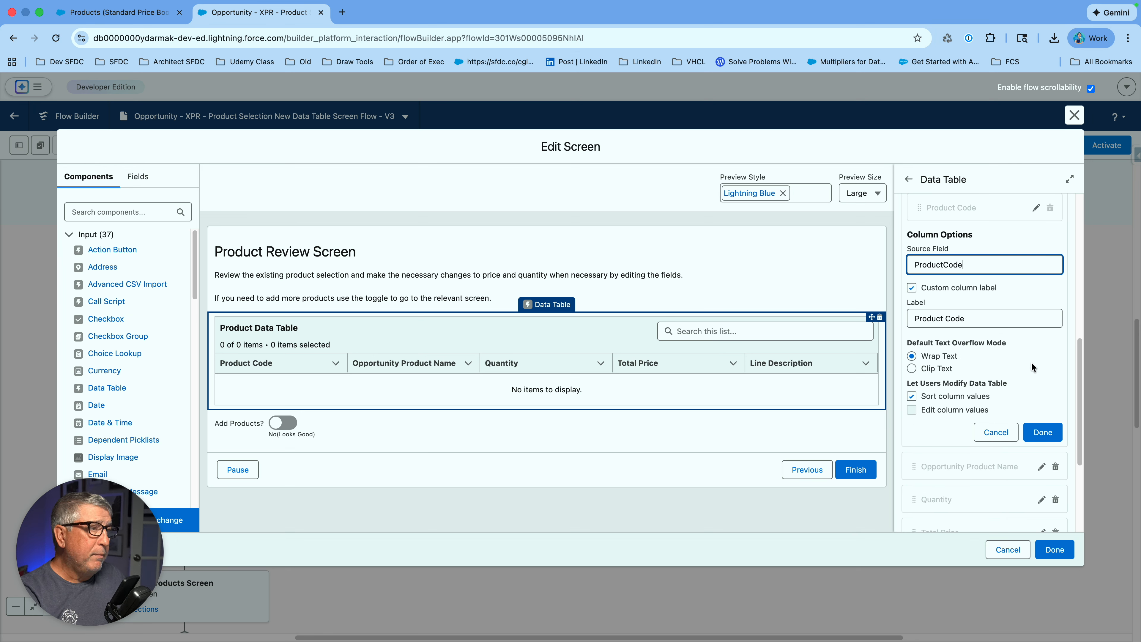
{"action": "scroll", "coordinate": [1032, 362], "scroll_direction": "down", "scroll_amount": 2}
{"action": "left_click", "coordinate": [996, 371]}
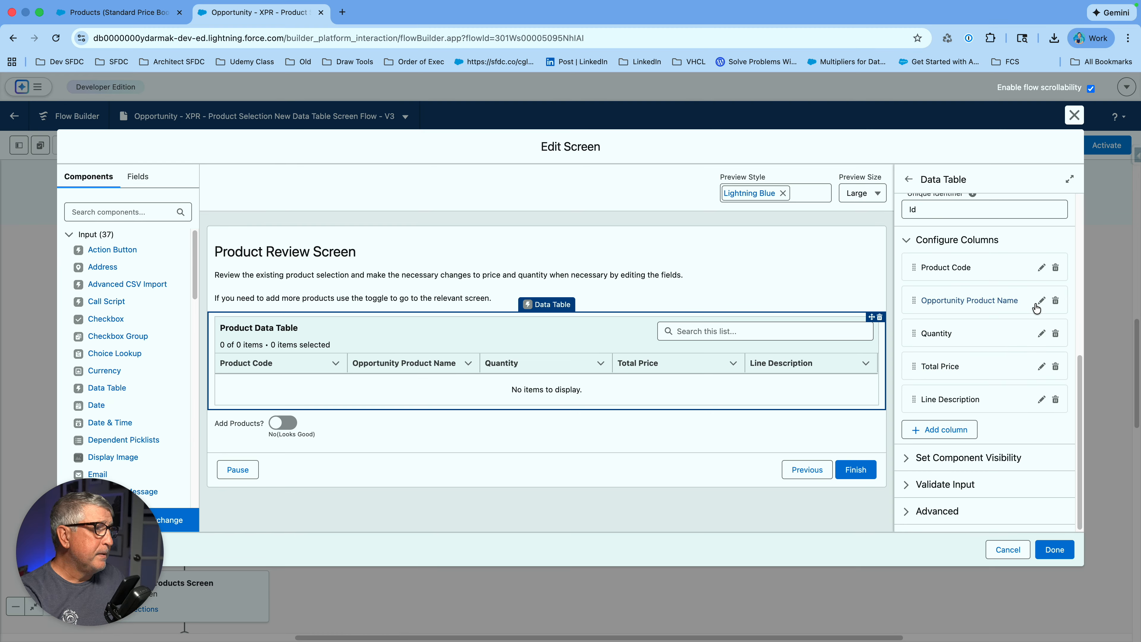
{"action": "left_click", "coordinate": [1040, 301]}
{"action": "scroll", "coordinate": [1012, 388], "scroll_direction": "down", "scroll_amount": 1}
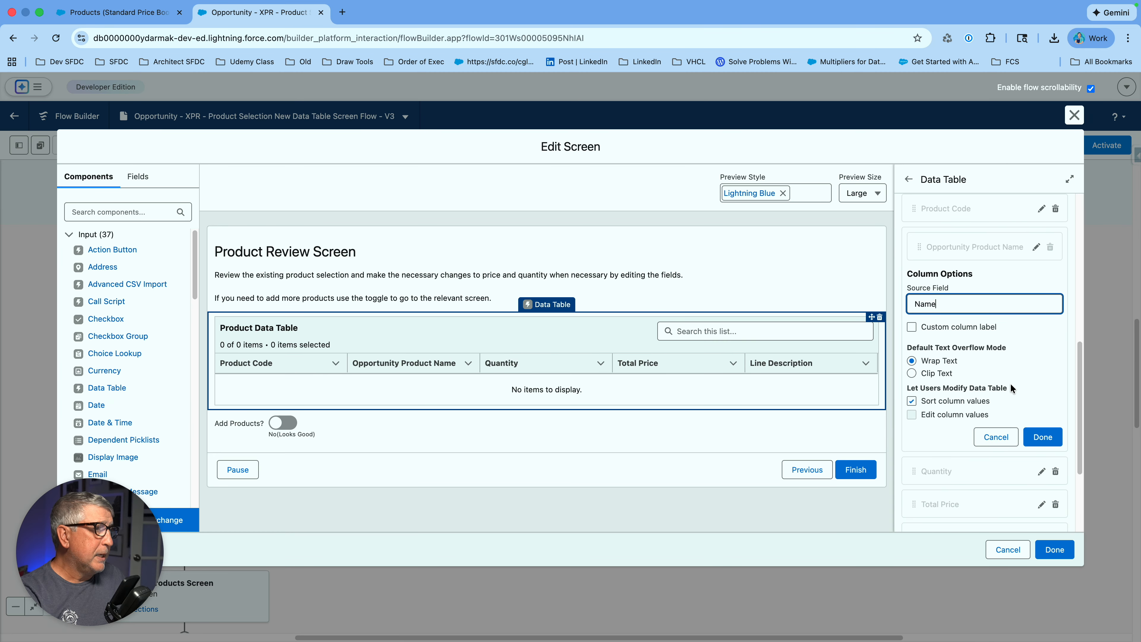
{"action": "left_click", "coordinate": [1006, 441]}
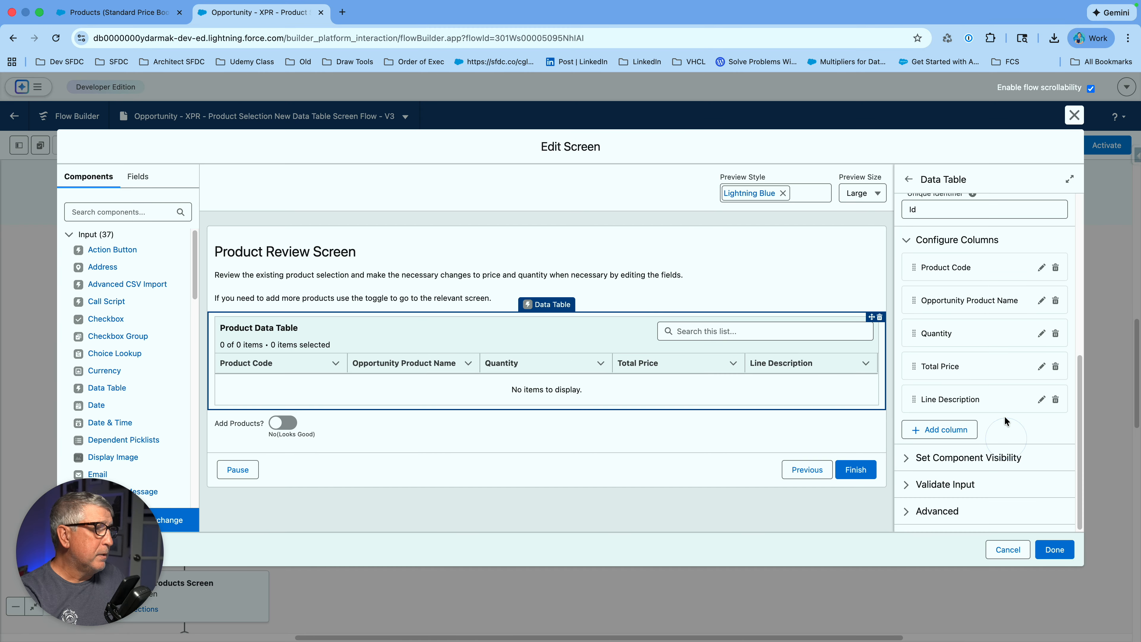
- Accept the Quantity, Total Price and Line Description column settings and save the screen changes
{"action": "left_click", "coordinate": [1041, 338]}
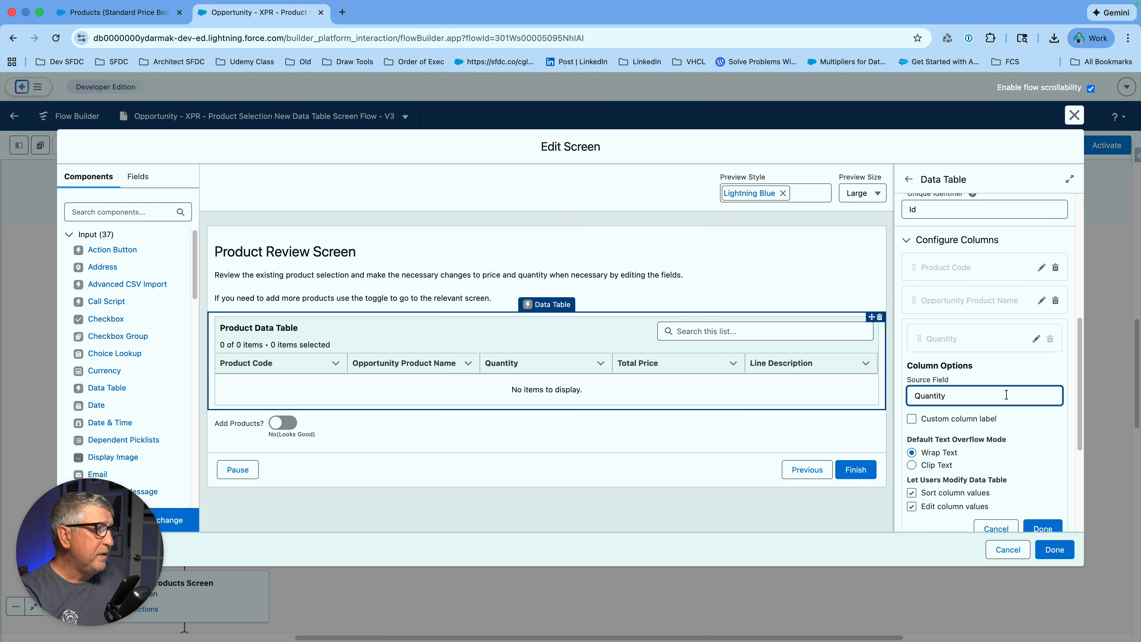
{"action": "scroll", "coordinate": [980, 360], "scroll_direction": "down", "scroll_amount": 2}
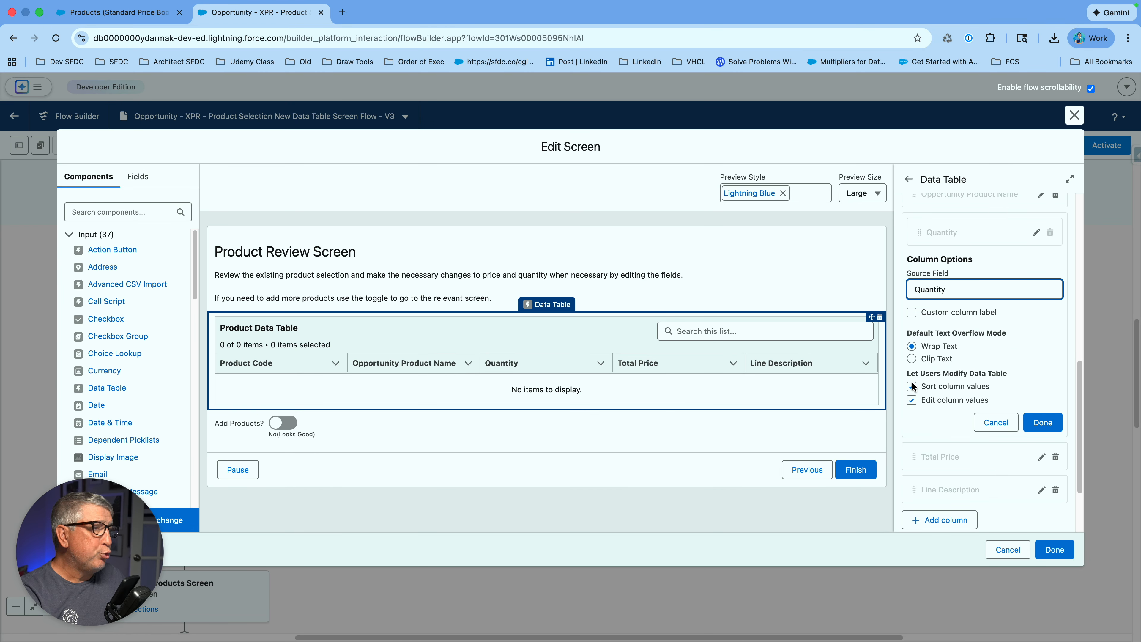
{"action": "left_click", "coordinate": [1042, 424]}
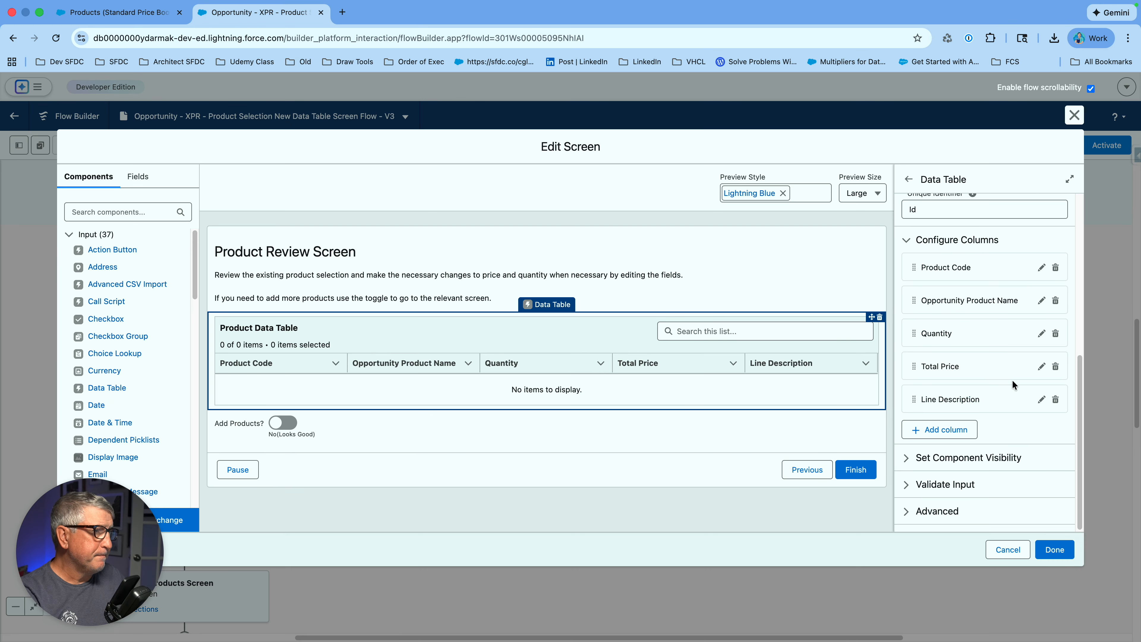
{"action": "left_click", "coordinate": [1041, 366]}
{"action": "scroll", "coordinate": [1008, 414], "scroll_direction": "down", "scroll_amount": 2}
{"action": "scroll", "coordinate": [1007, 414], "scroll_direction": "down", "scroll_amount": 2}
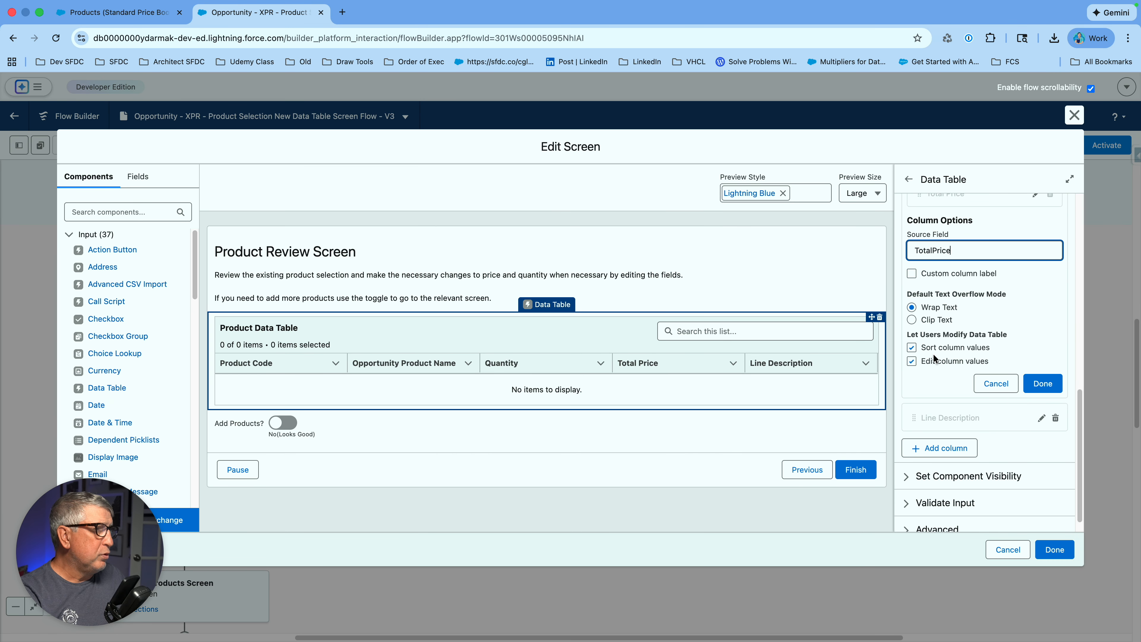
{"action": "left_click", "coordinate": [1041, 386]}
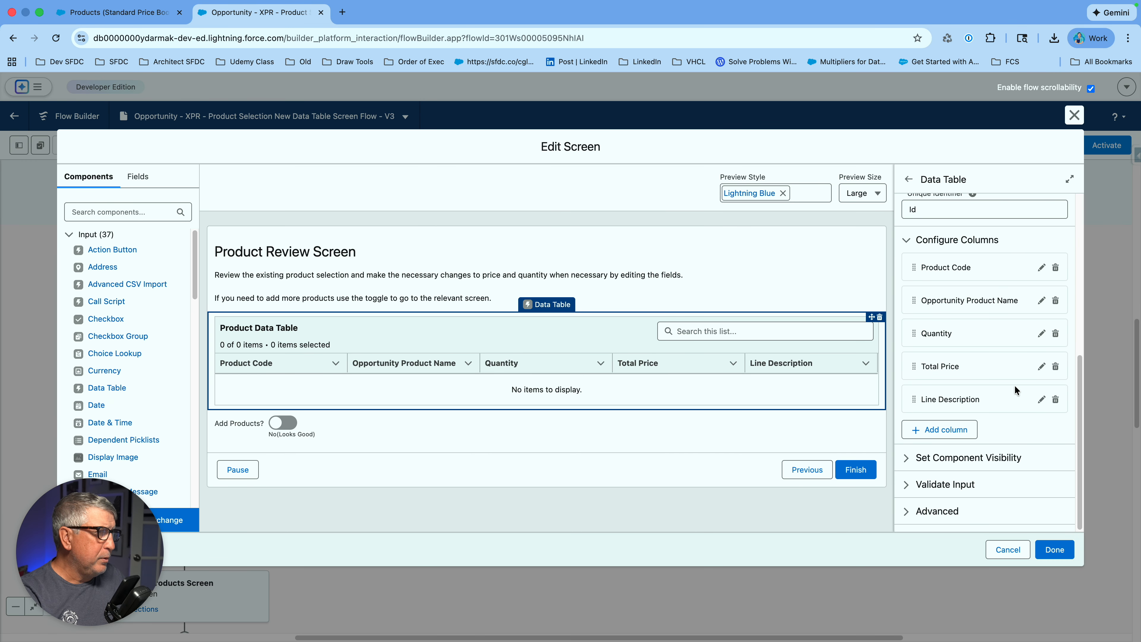
{"action": "left_click", "coordinate": [1040, 402]}
{"action": "scroll", "coordinate": [1008, 414], "scroll_direction": "down", "scroll_amount": 2}
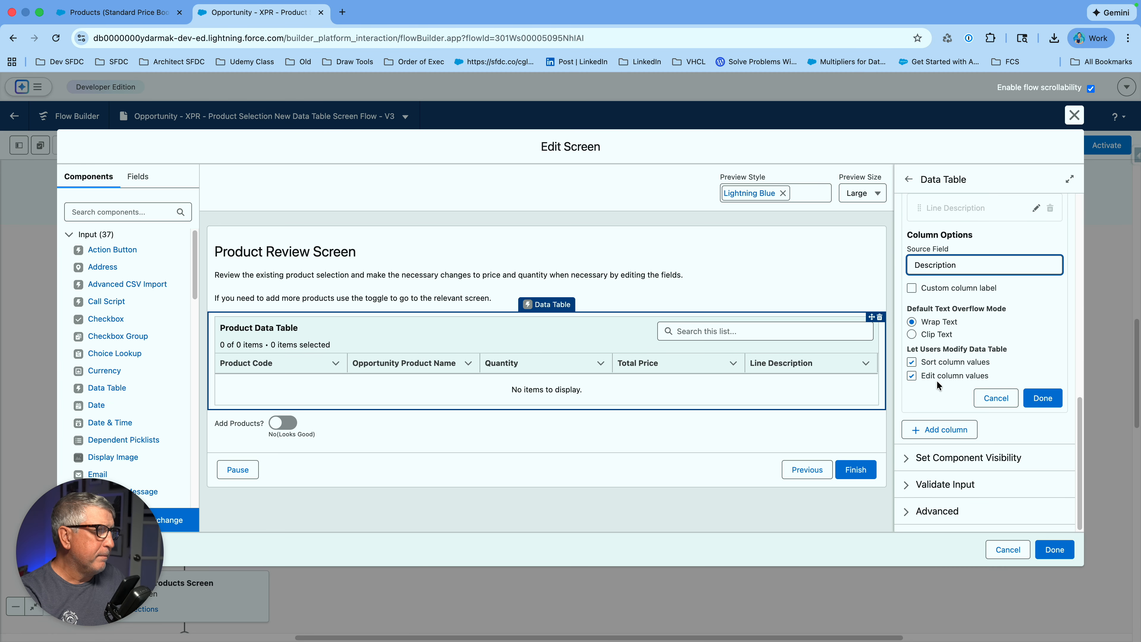
{"action": "left_click", "coordinate": [1043, 398]}
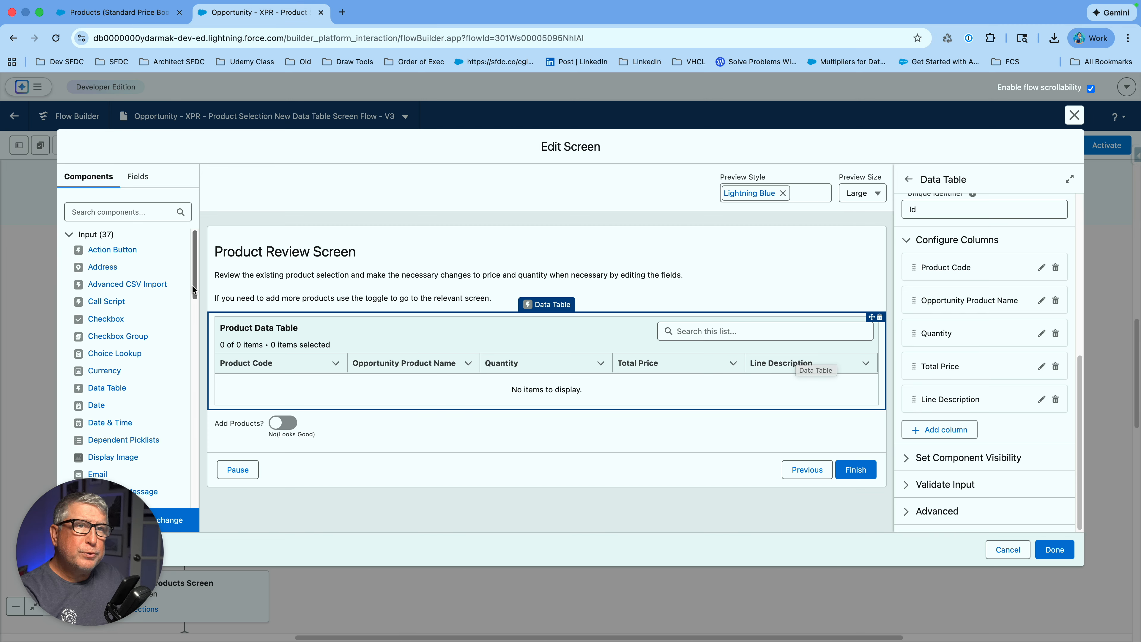
{"action": "left_click", "coordinate": [1056, 550]}
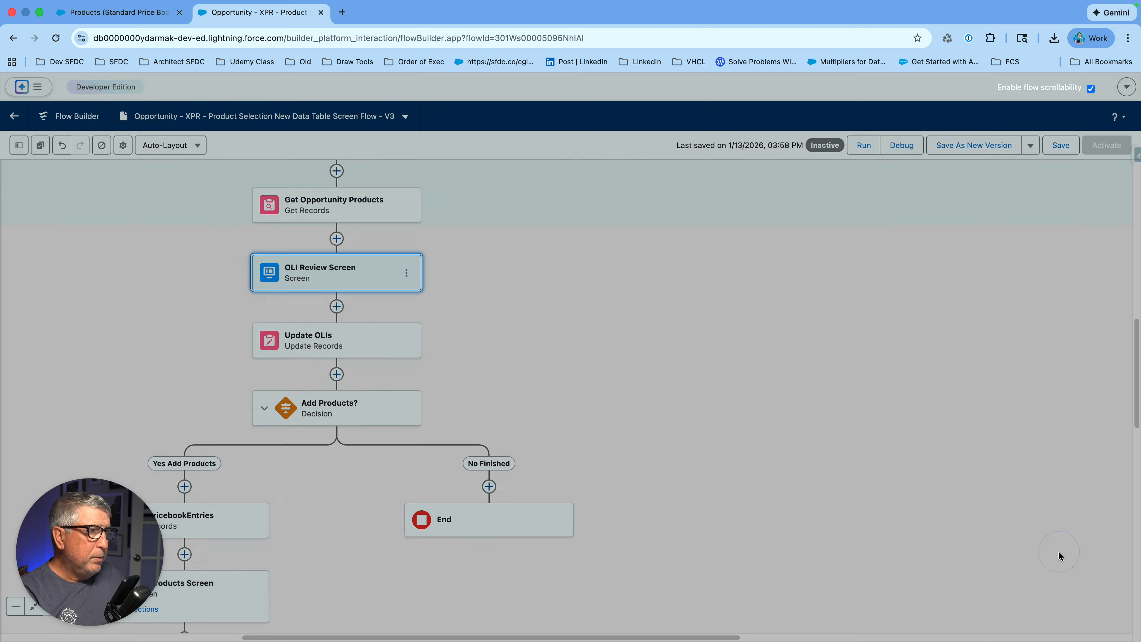
- Open the Toolbox resource list and expand the Review Product Selection screen component's details
{"action": "left_click", "coordinate": [18, 146]}
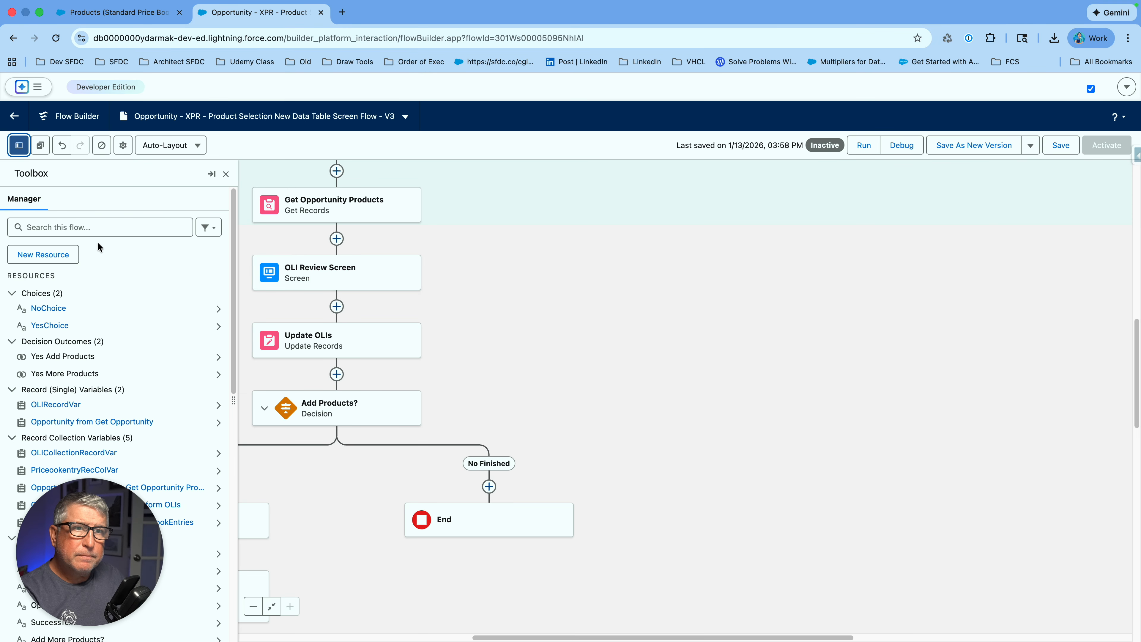
{"action": "scroll", "coordinate": [124, 337], "scroll_direction": "down", "scroll_amount": 5}
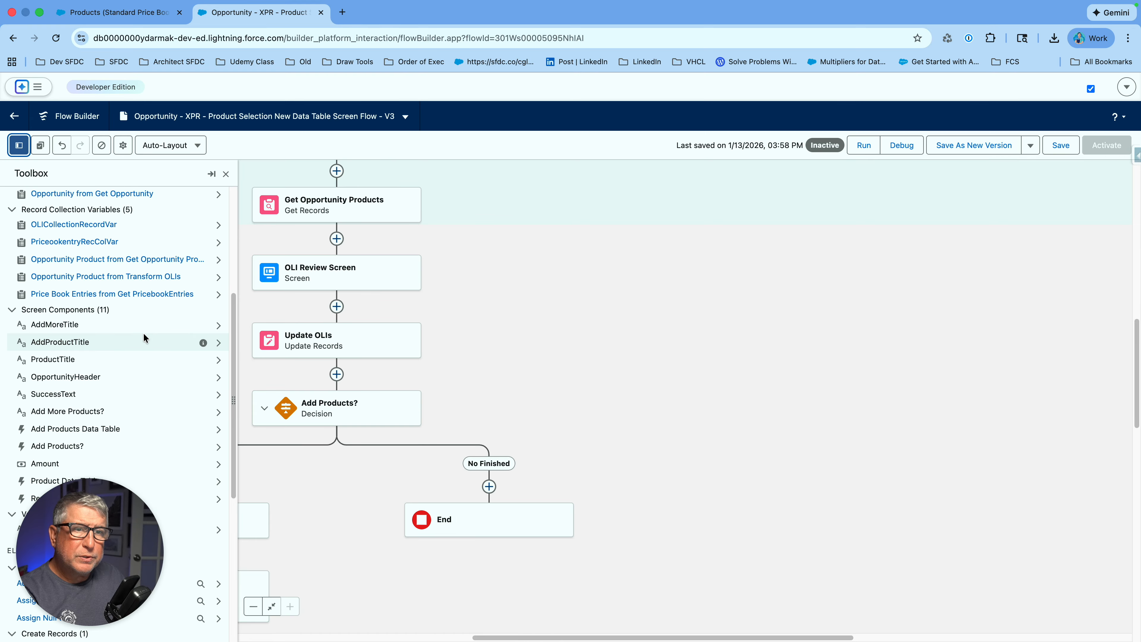
{"action": "scroll", "coordinate": [203, 446], "scroll_direction": "down", "scroll_amount": 3}
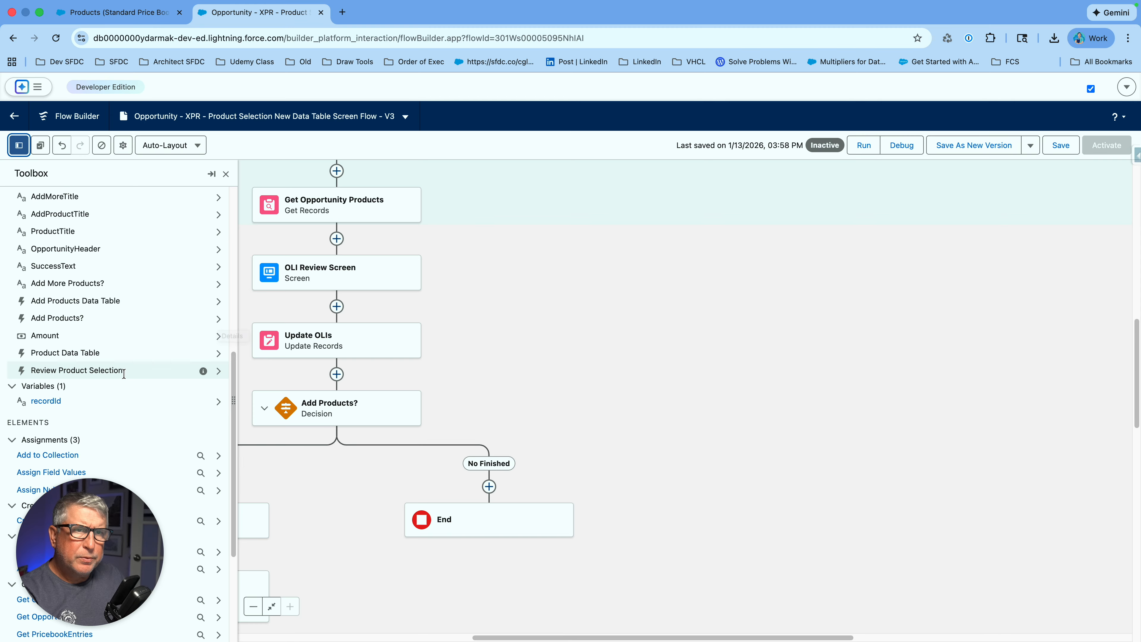
{"action": "left_click", "coordinate": [219, 372]}
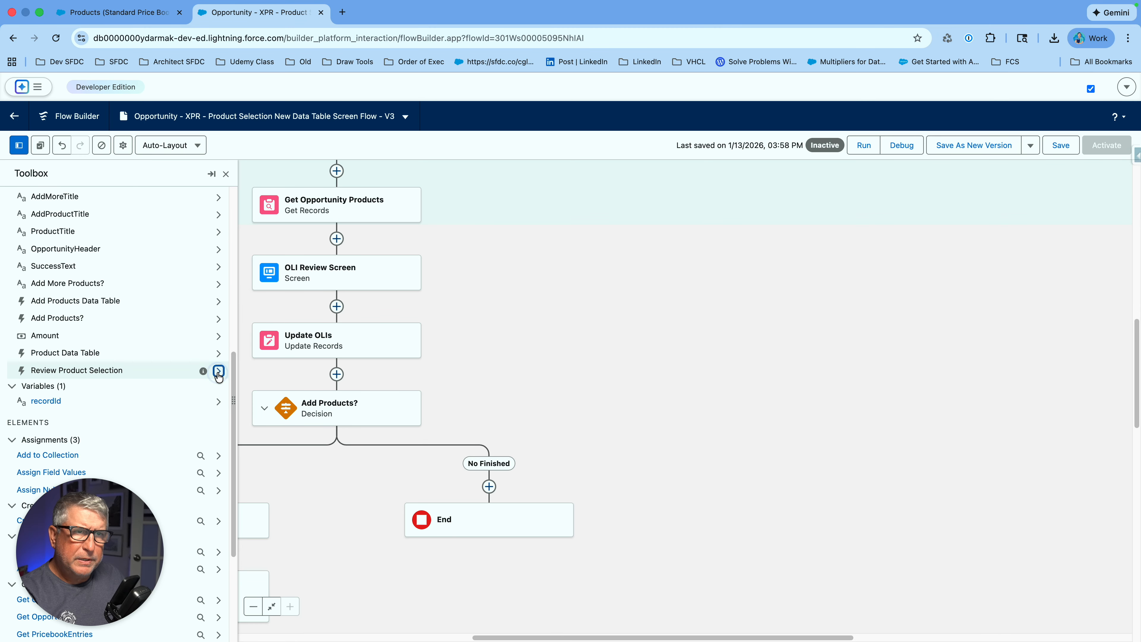
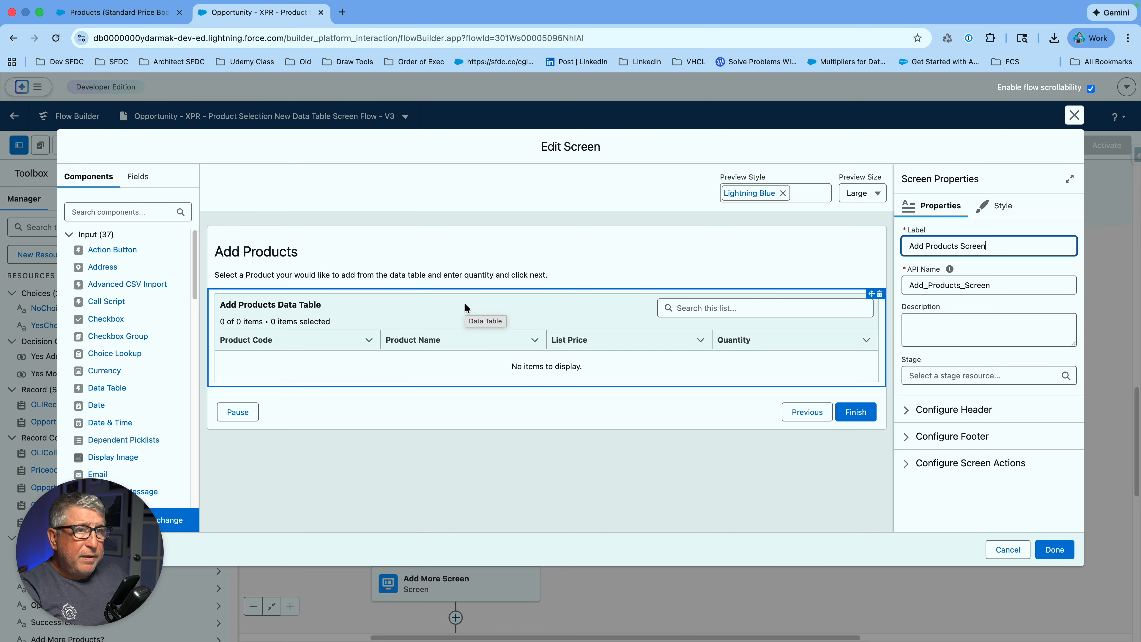
- Confirm the Add Products data table's Number 1 column carries the label Quantity, then return to the flow
{"action": "left_click", "coordinate": [486, 326]}
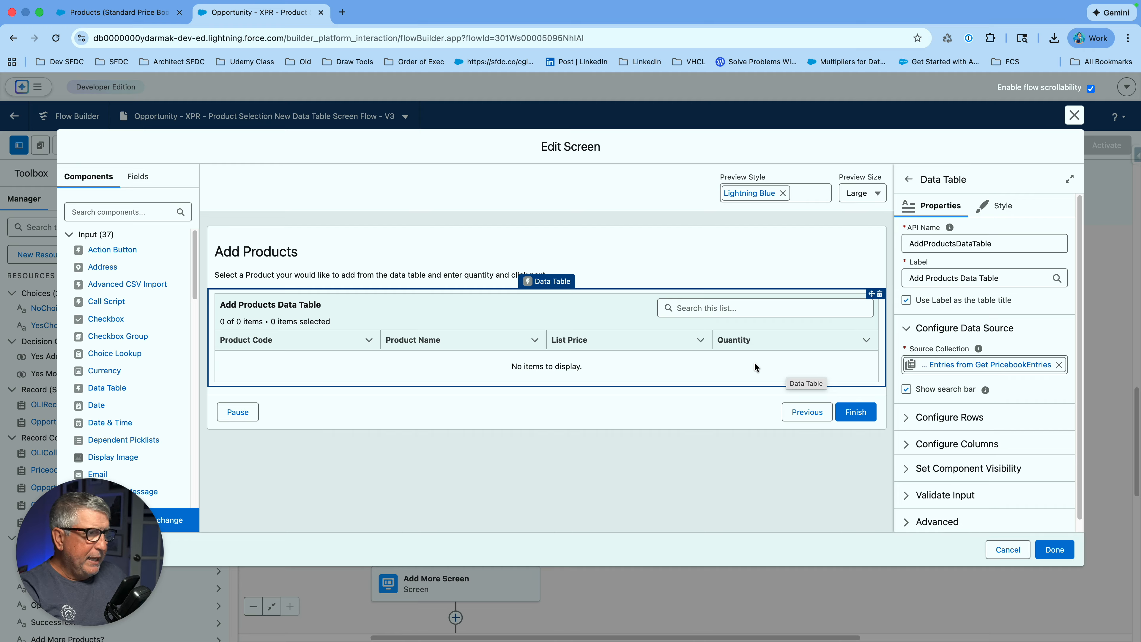
{"action": "scroll", "coordinate": [970, 360], "scroll_direction": "down", "scroll_amount": 1}
{"action": "left_click", "coordinate": [978, 433]}
{"action": "scroll", "coordinate": [995, 389], "scroll_direction": "down", "scroll_amount": 5}
{"action": "left_click", "coordinate": [950, 425]}
{"action": "scroll", "coordinate": [980, 441], "scroll_direction": "down", "scroll_amount": 3}
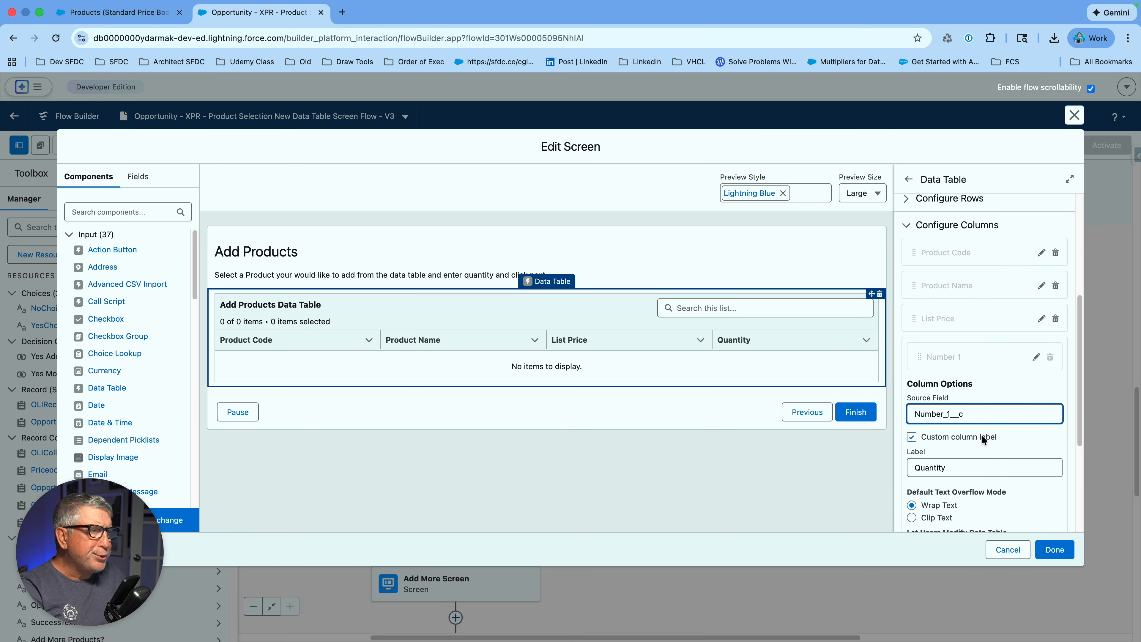
{"action": "scroll", "coordinate": [997, 427], "scroll_direction": "down", "scroll_amount": 2}
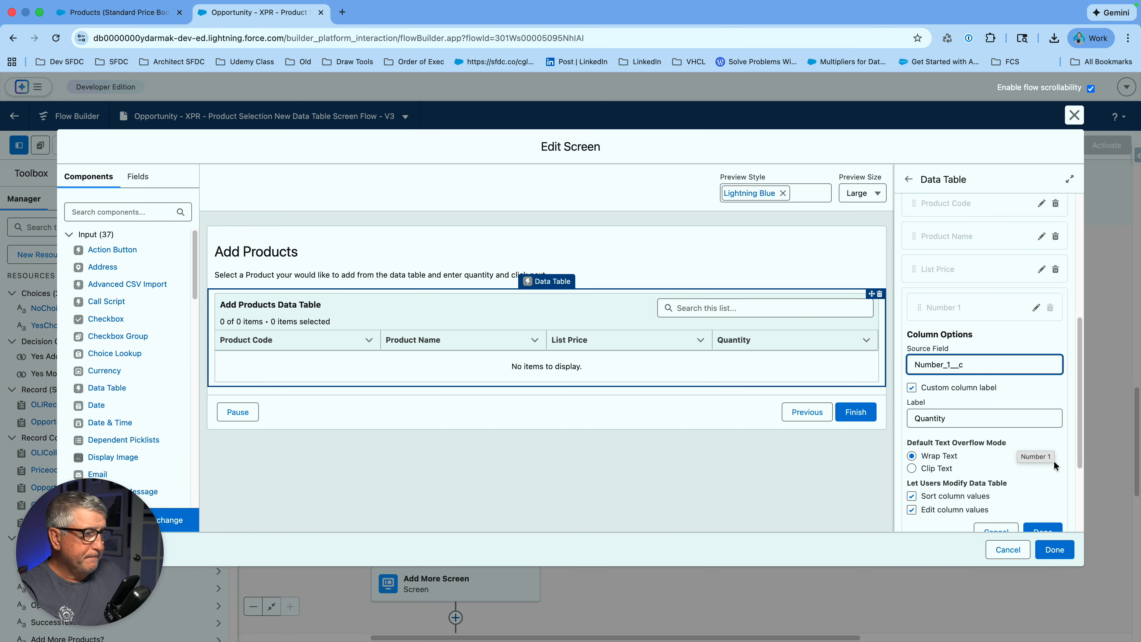
{"action": "left_click", "coordinate": [1055, 549]}
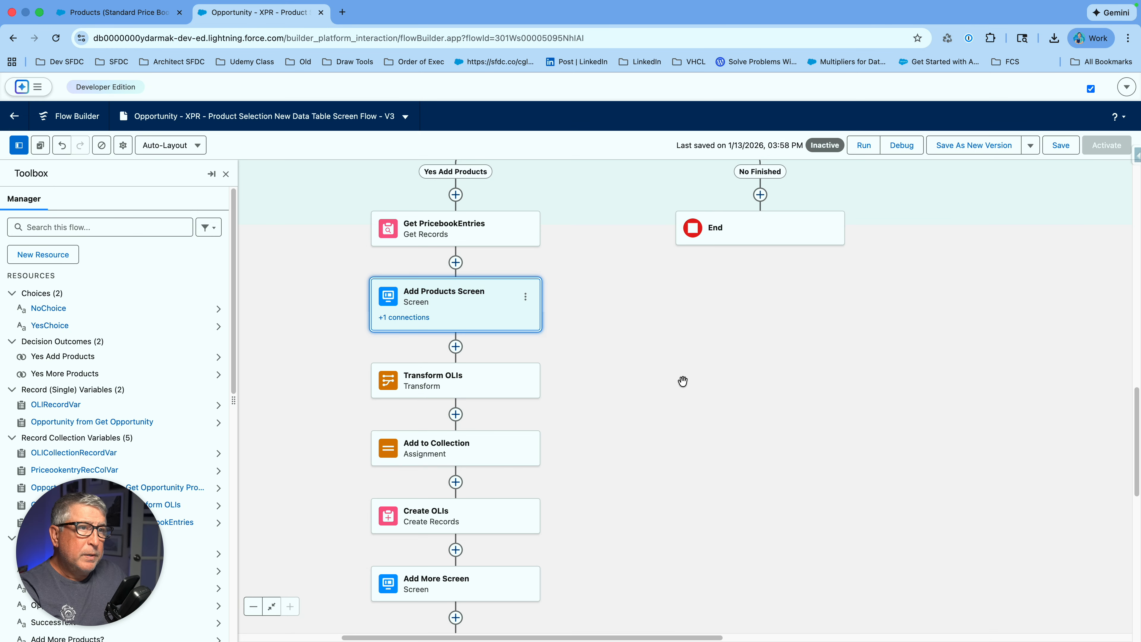
- Review the Transform OLIs Source Data to Target Data mappings onto OpportunityLineItem fields
{"action": "left_click", "coordinate": [473, 386]}
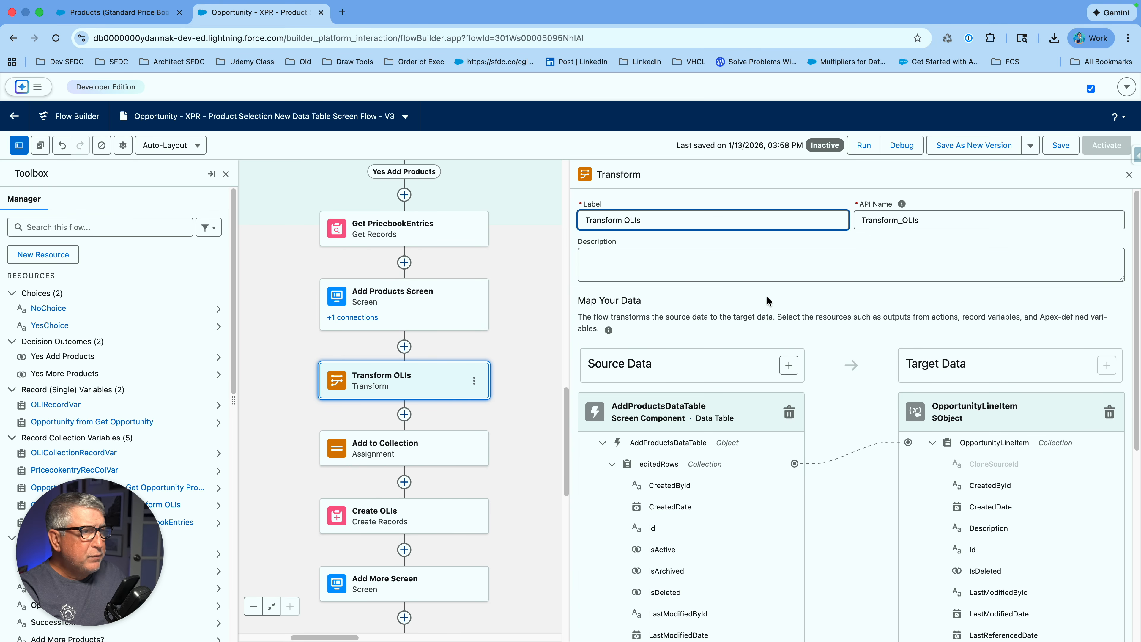
{"action": "scroll", "coordinate": [801, 301], "scroll_direction": "down", "scroll_amount": 3}
{"action": "scroll", "coordinate": [848, 311], "scroll_direction": "down", "scroll_amount": 1}
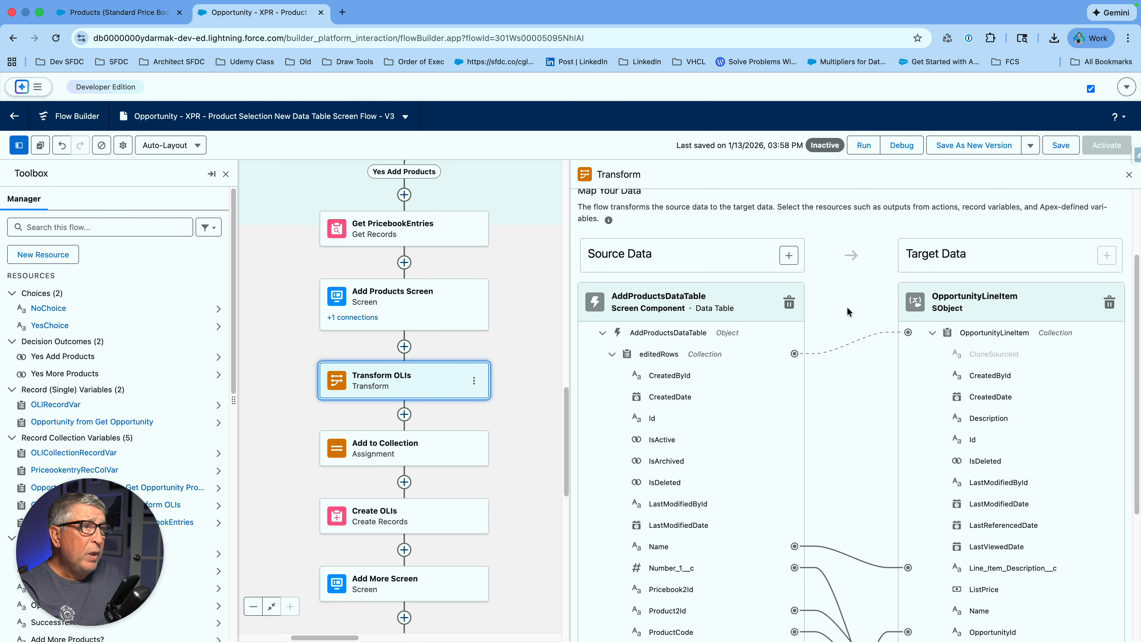
{"action": "scroll", "coordinate": [847, 307], "scroll_direction": "down", "scroll_amount": 1}
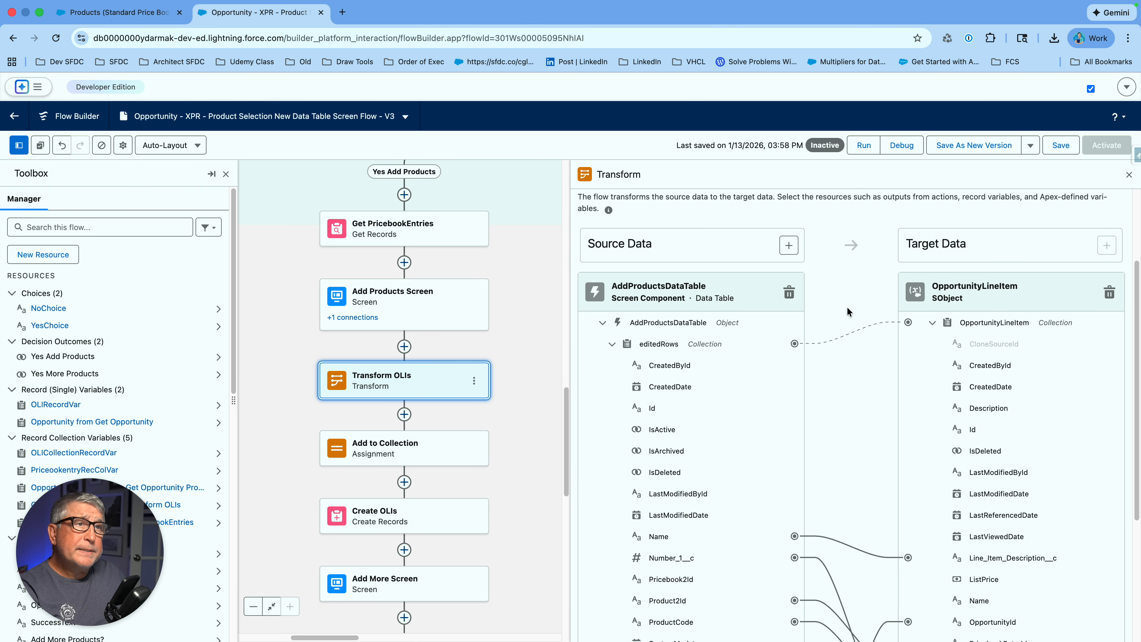
{"action": "scroll", "coordinate": [847, 307], "scroll_direction": "down", "scroll_amount": 1}
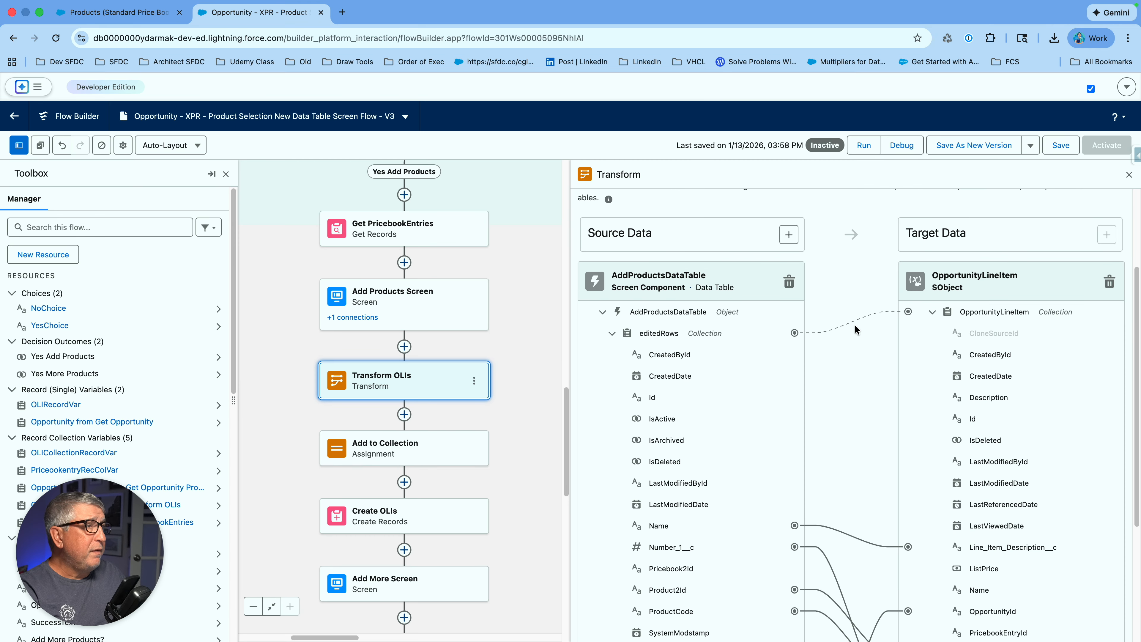
{"action": "scroll", "coordinate": [852, 369], "scroll_direction": "down", "scroll_amount": 5}
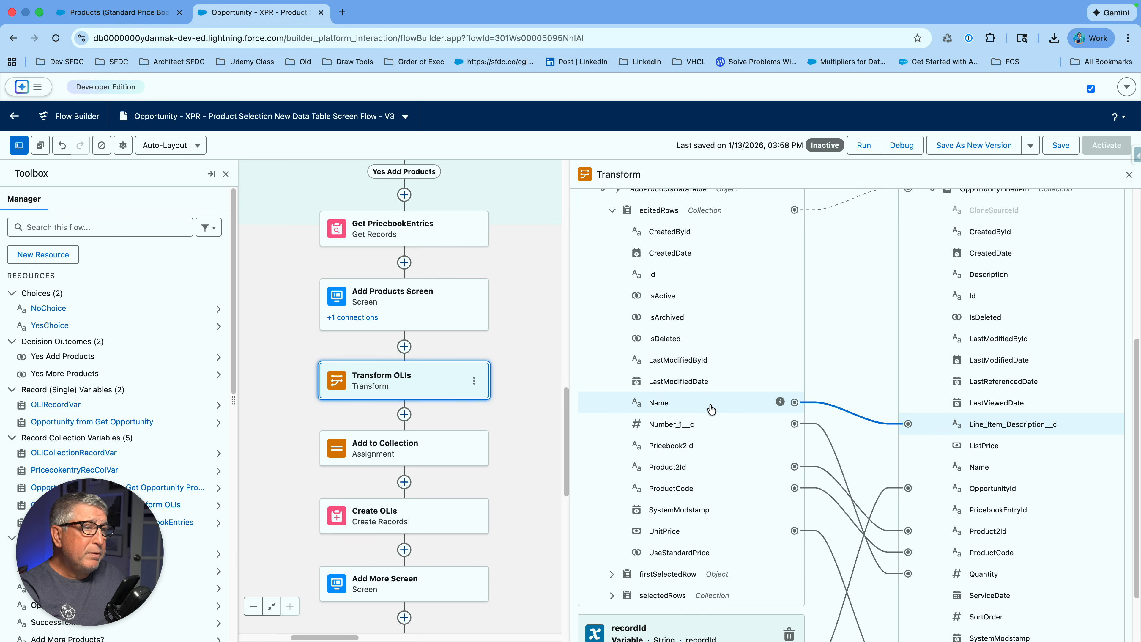
{"action": "scroll", "coordinate": [711, 407], "scroll_direction": "up", "scroll_amount": 1}
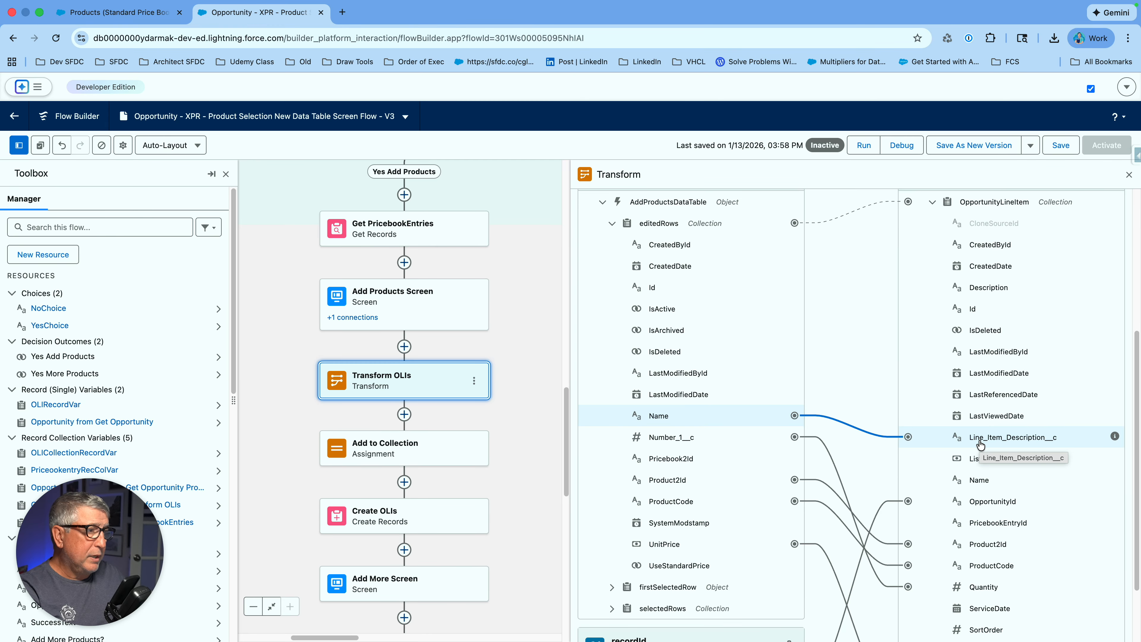
{"action": "scroll", "coordinate": [930, 431], "scroll_direction": "down", "scroll_amount": 2}
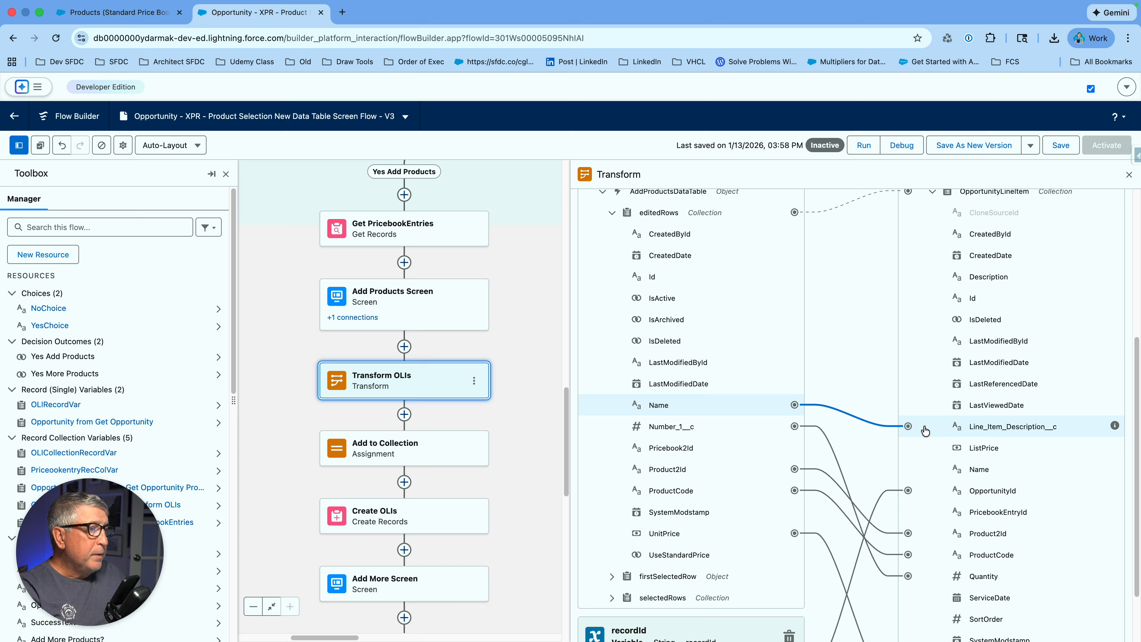
{"action": "scroll", "coordinate": [925, 430], "scroll_direction": "down", "scroll_amount": 2}
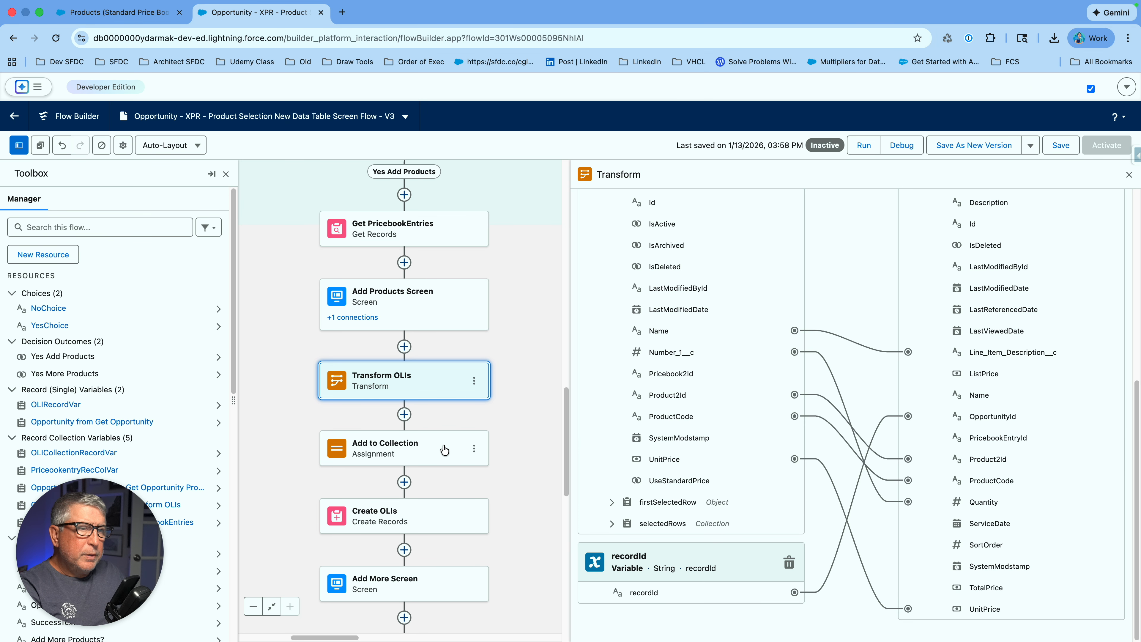
{"action": "scroll", "coordinate": [702, 431], "scroll_direction": "up", "scroll_amount": 5}
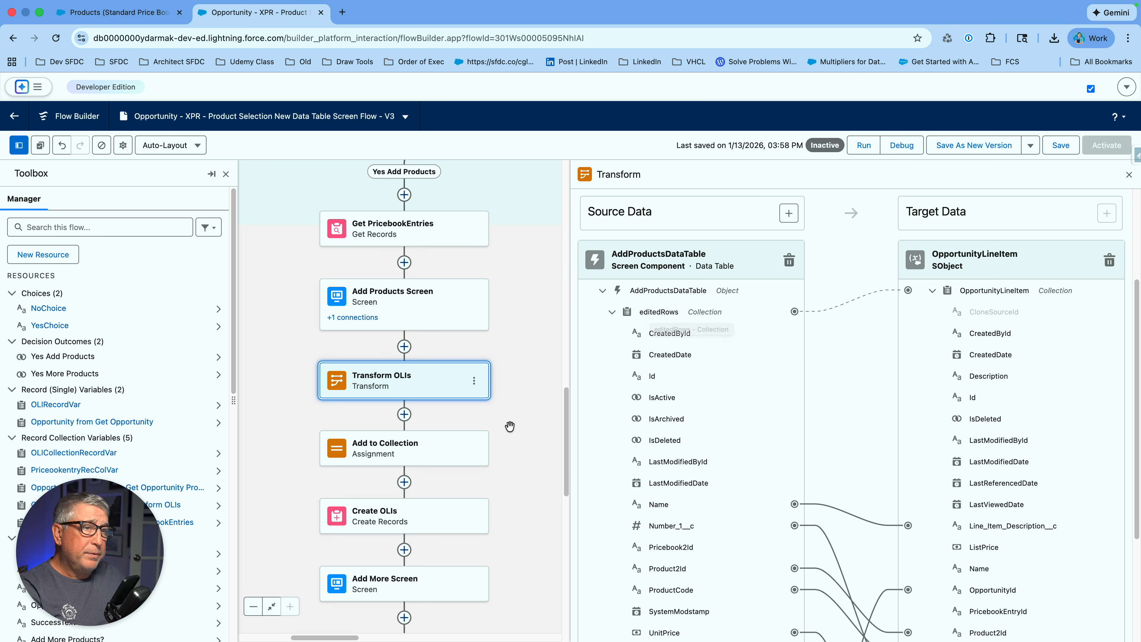
- Look over the Add to Collection and Create OLIs settings, then edit the Add More Screen
{"action": "left_click", "coordinate": [436, 457]}
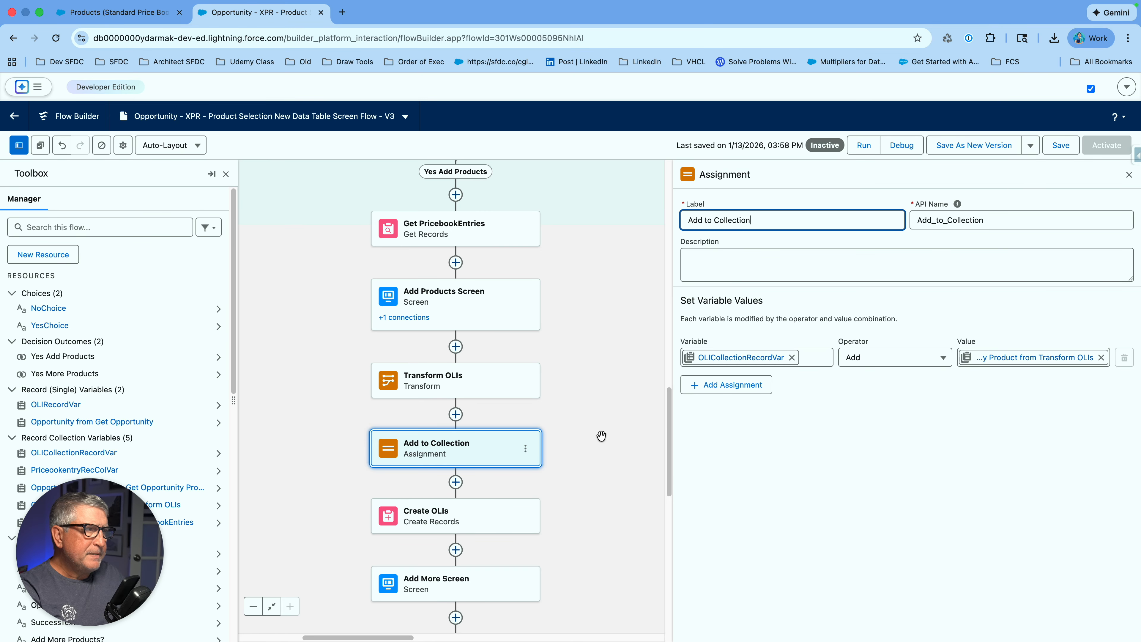
{"action": "scroll", "coordinate": [607, 398], "scroll_direction": "down", "scroll_amount": 1}
{"action": "scroll", "coordinate": [608, 399], "scroll_direction": "down", "scroll_amount": 5}
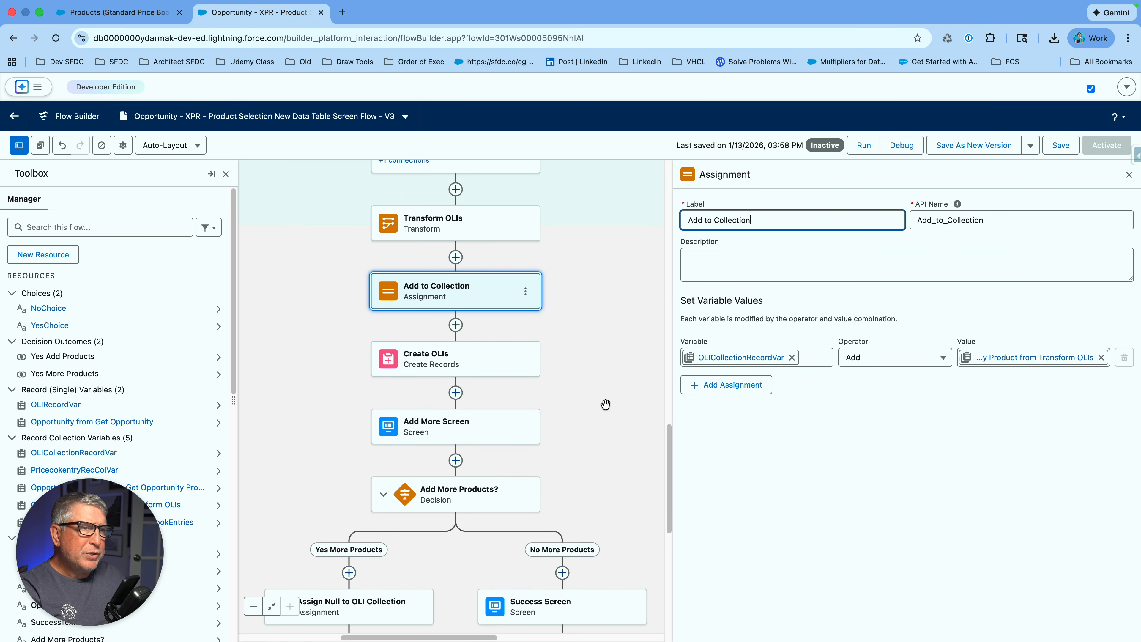
{"action": "left_click", "coordinate": [463, 365]}
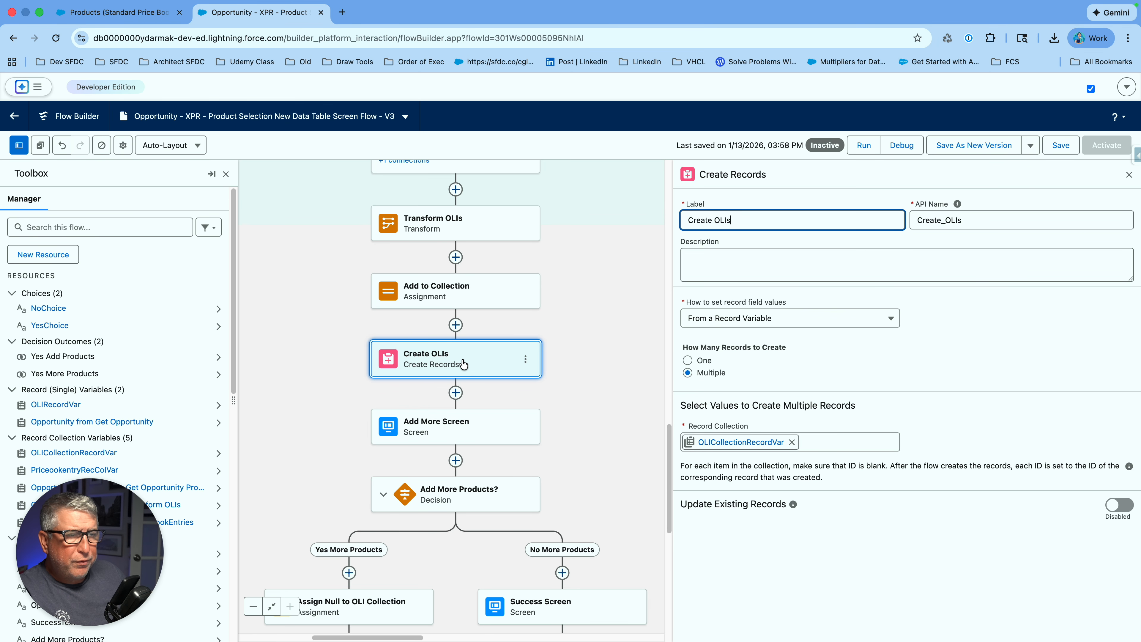
{"action": "double_click", "coordinate": [469, 426]}
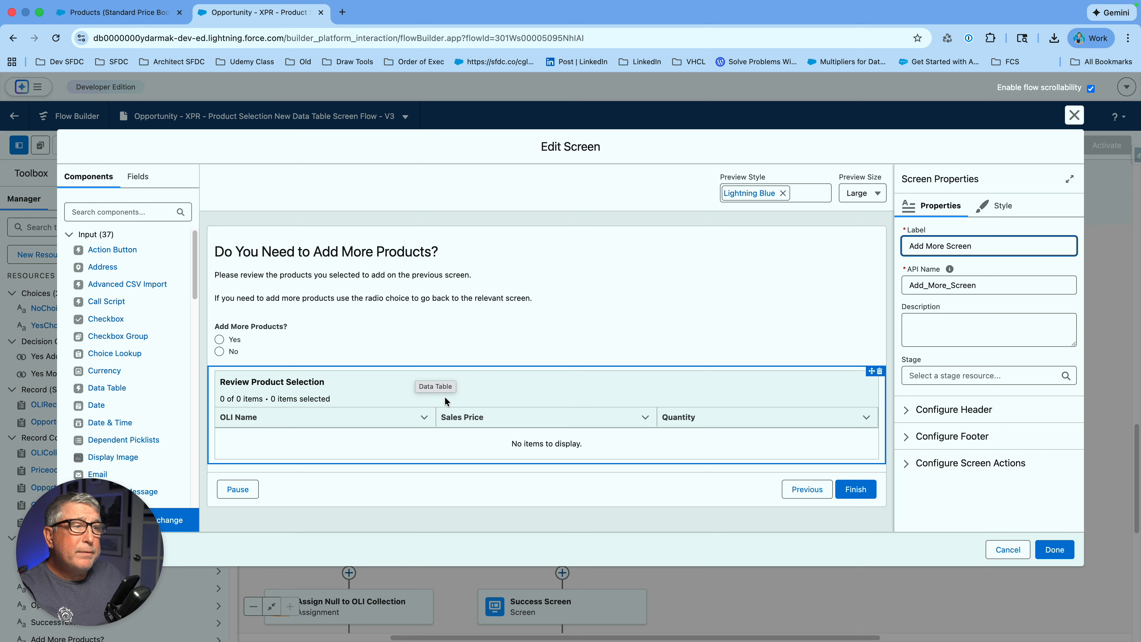
- Verify the Review Product Selection table's source collection is OLICollectionRecordVar and return to the canvas
{"action": "left_click", "coordinate": [326, 404]}
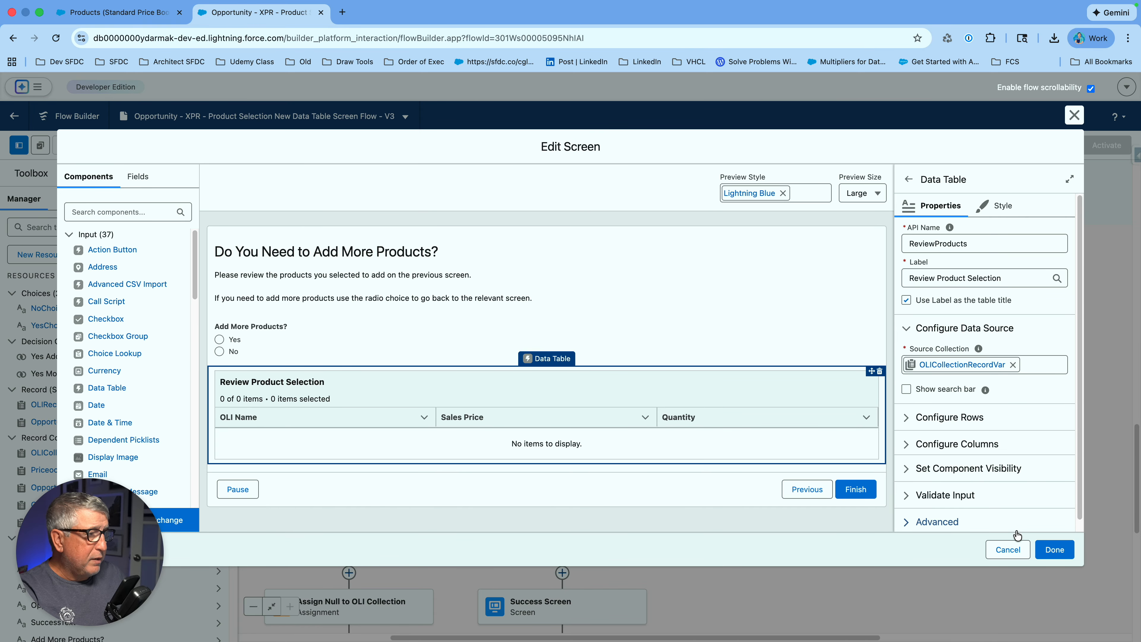
{"action": "left_click", "coordinate": [1051, 560]}
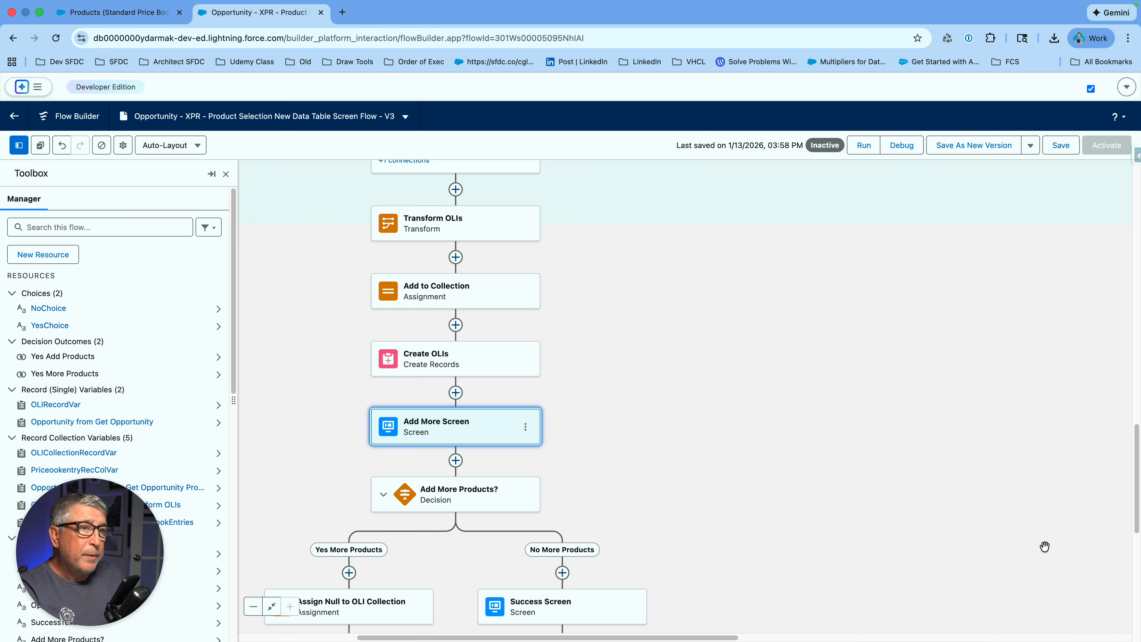
- Bring the Add More Products? decision branches into view and edit the Success Screen
{"action": "left_click_drag", "start_coordinate": [814, 461], "coordinate": [855, 312]}
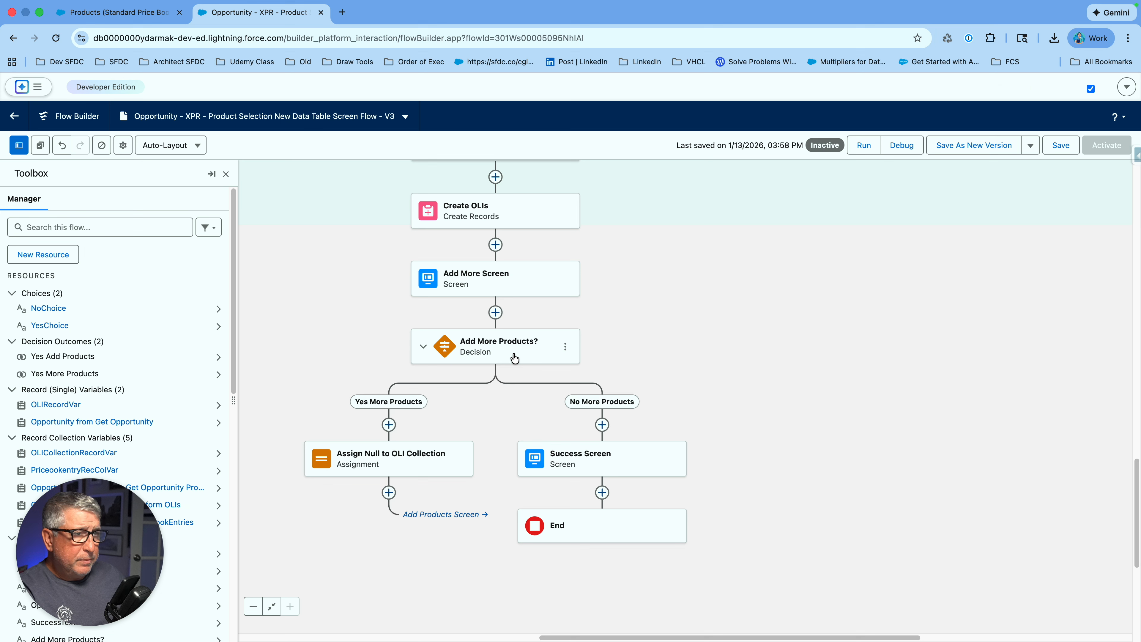
{"action": "left_click_drag", "start_coordinate": [738, 387], "coordinate": [777, 270]}
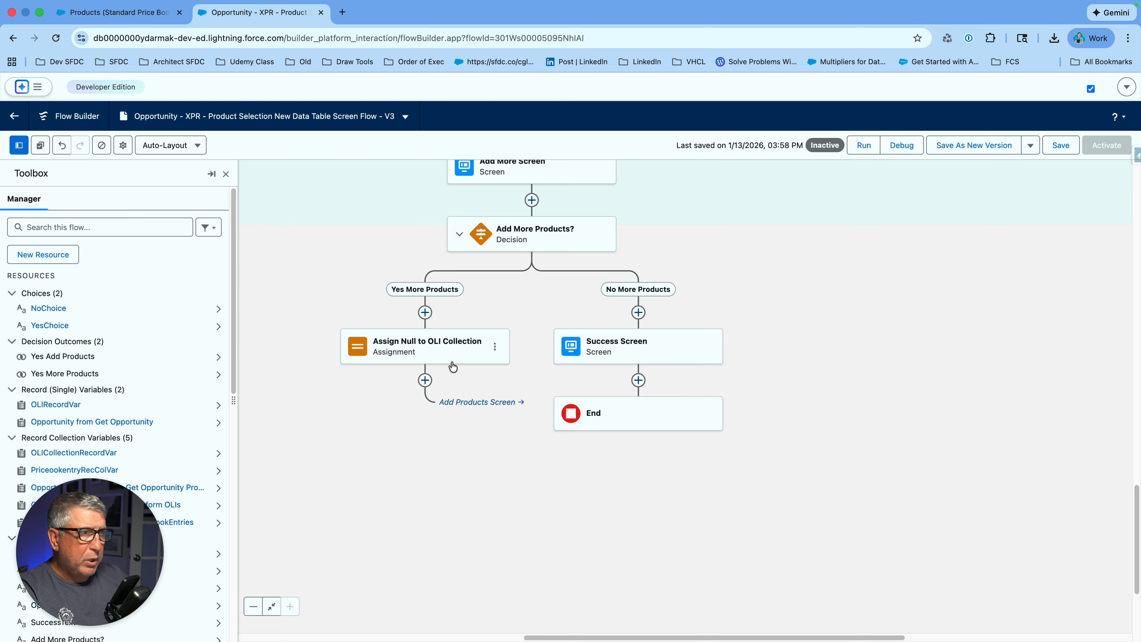
{"action": "double_click", "coordinate": [660, 346]}
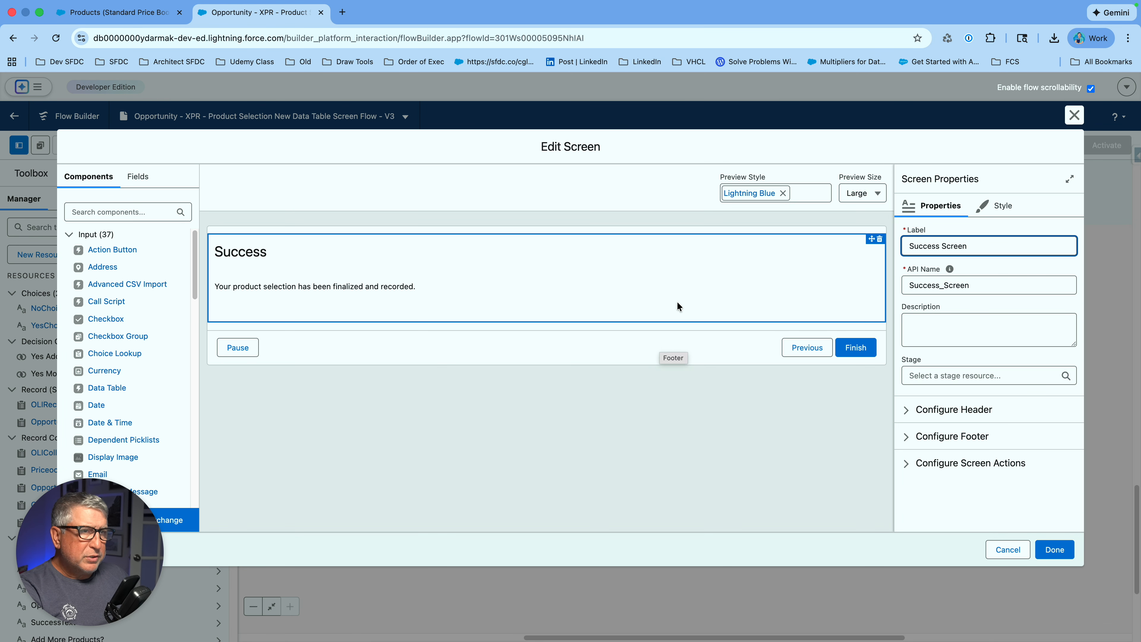